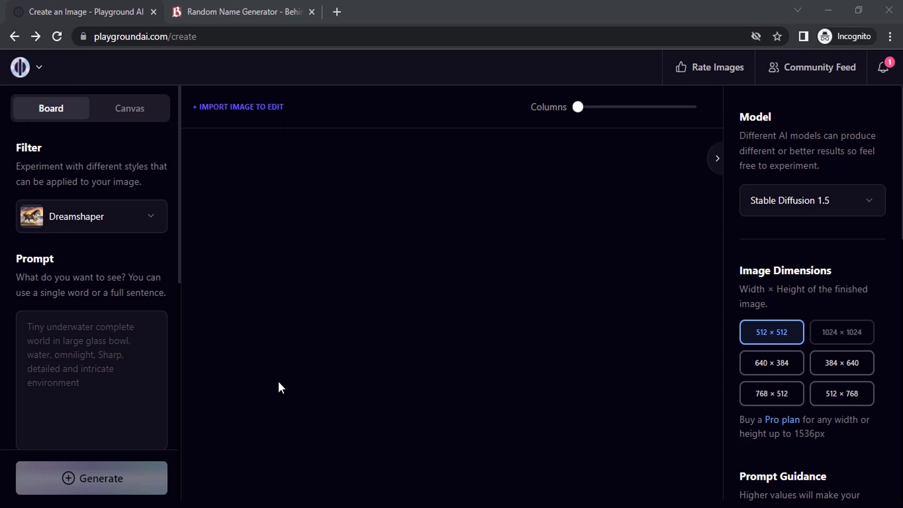
- Generate one portrait from the prompt 'A oortrait of a man'
{"action": "left_click", "coordinate": [139, 347]}
{"action": "type", "text": "A o"}
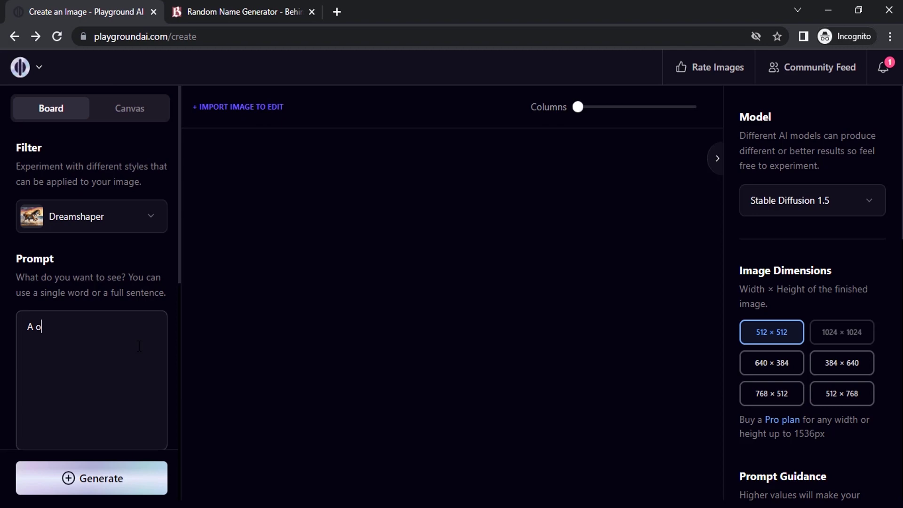
{"action": "type", "text": "ortrait of a man"}
{"action": "scroll", "coordinate": [140, 338], "scroll_direction": "down", "scroll_amount": 2}
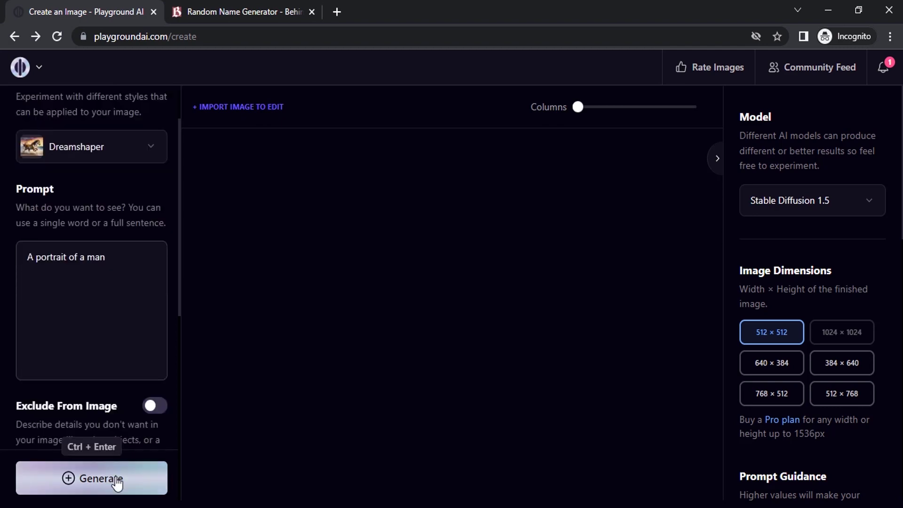
{"action": "left_click", "coordinate": [117, 483]}
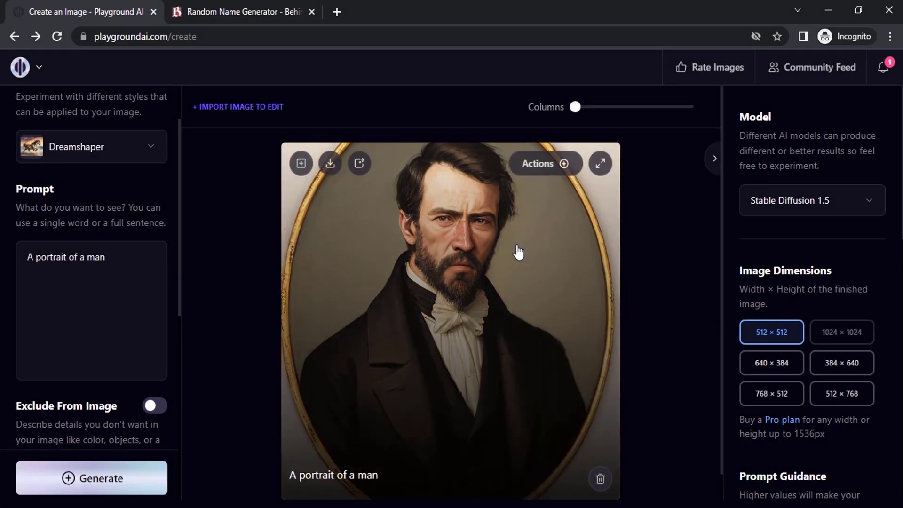
- Set Number of Images to 4 and generate four portrait variations from the same prompt
{"action": "scroll", "coordinate": [813, 352], "scroll_direction": "down", "scroll_amount": 8}
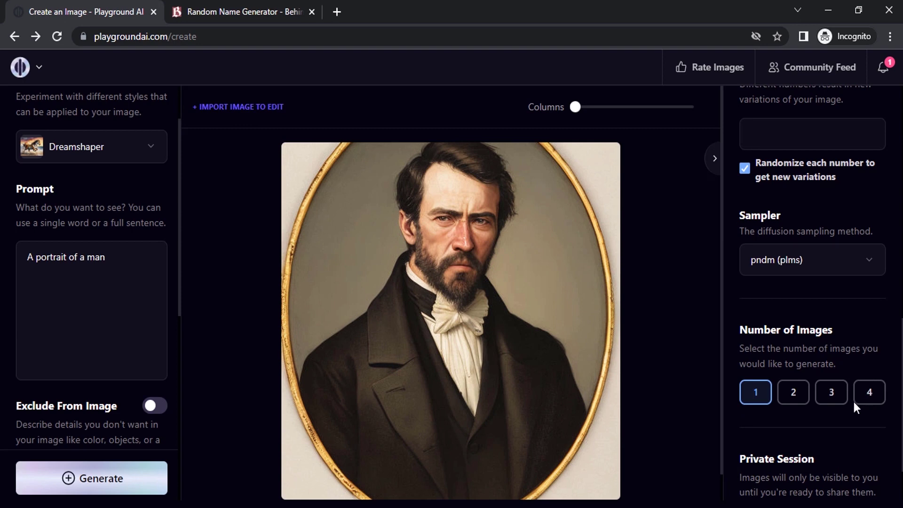
{"action": "left_click", "coordinate": [869, 392]}
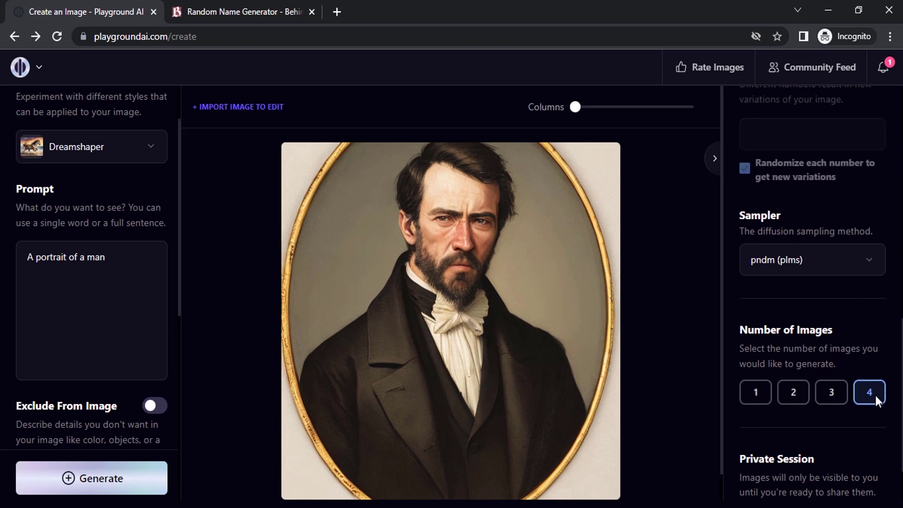
{"action": "left_click", "coordinate": [108, 488]}
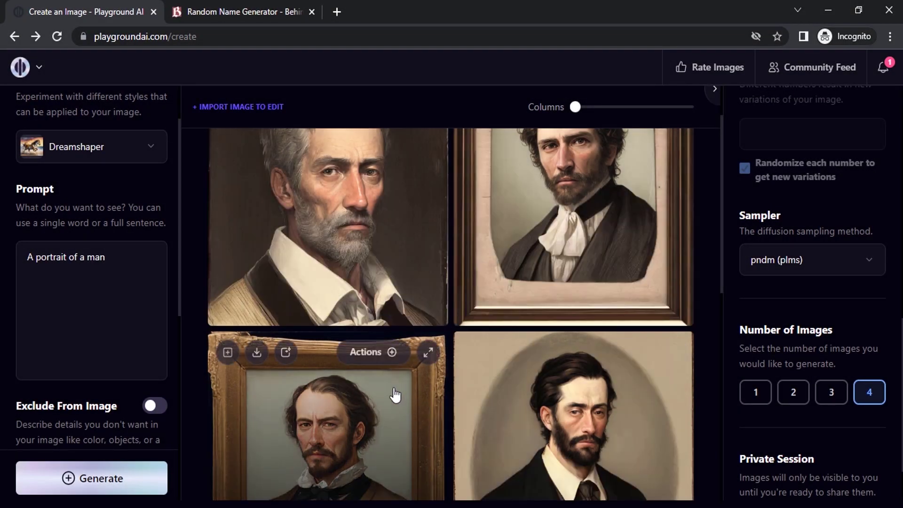
{"action": "scroll", "coordinate": [395, 376], "scroll_direction": "up", "scroll_amount": 2}
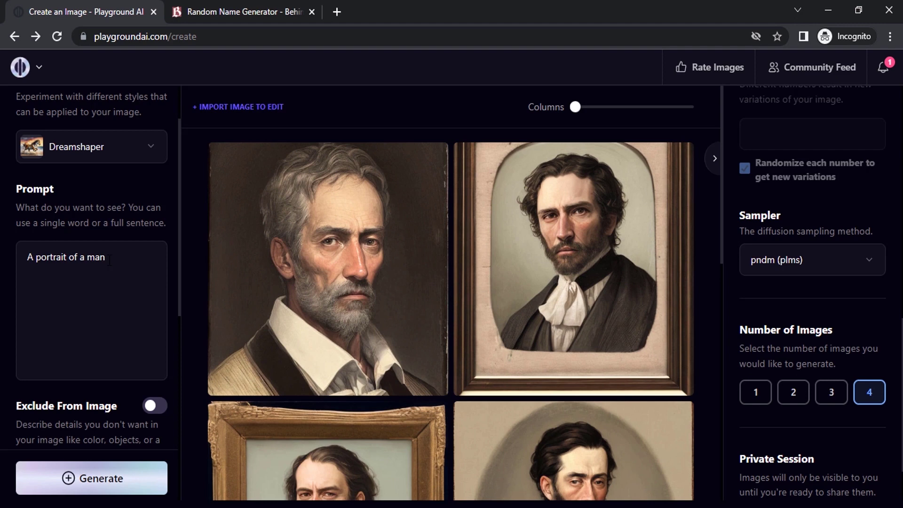
- On the Behind the Name generator, choose masculine names
{"action": "left_click", "coordinate": [259, 4]}
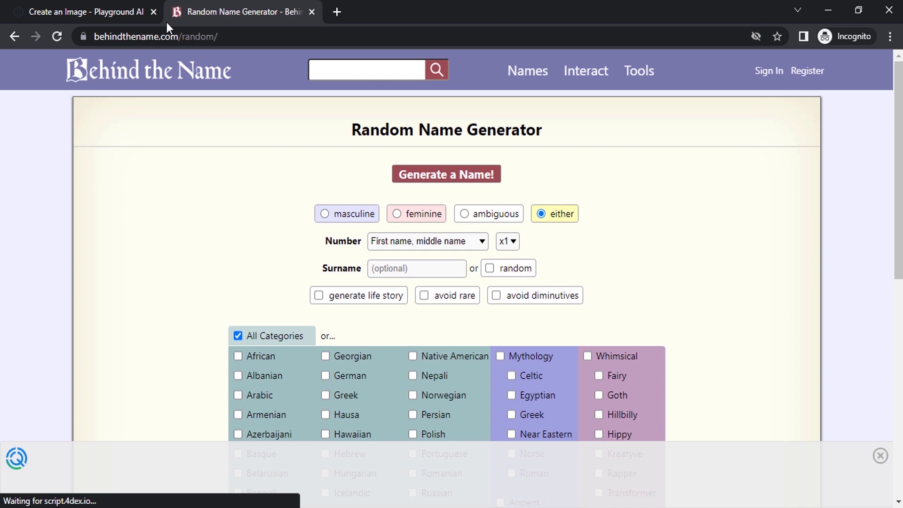
{"action": "left_click", "coordinate": [260, 38]}
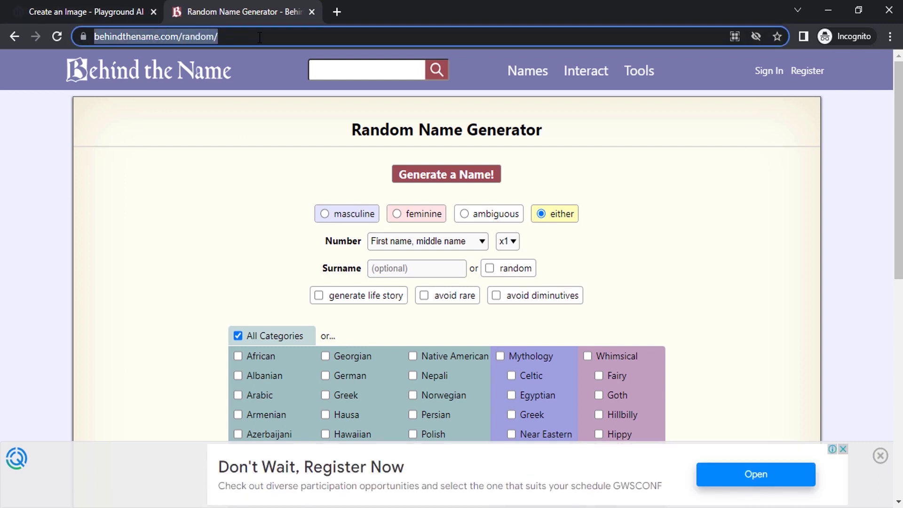
{"action": "scroll", "coordinate": [446, 226], "scroll_direction": "down", "scroll_amount": 2}
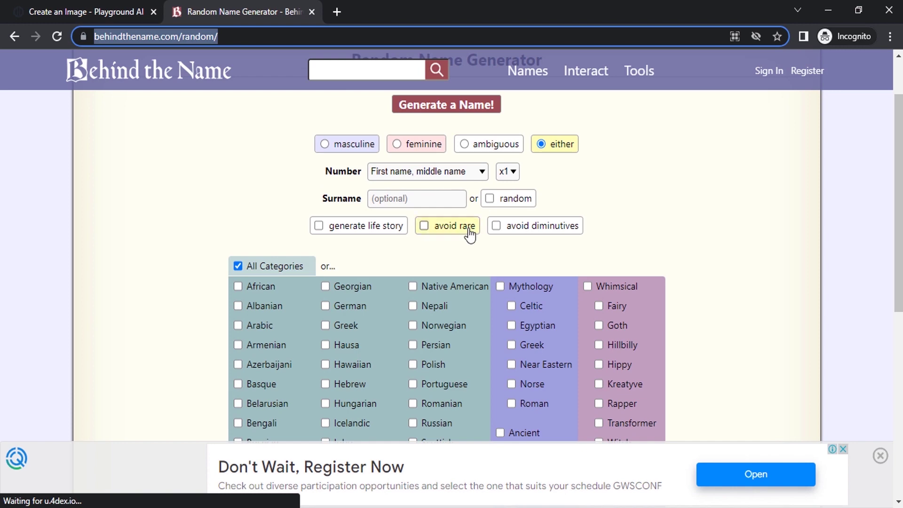
{"action": "scroll", "coordinate": [470, 232], "scroll_direction": "up", "scroll_amount": 2}
{"action": "left_click", "coordinate": [324, 221]}
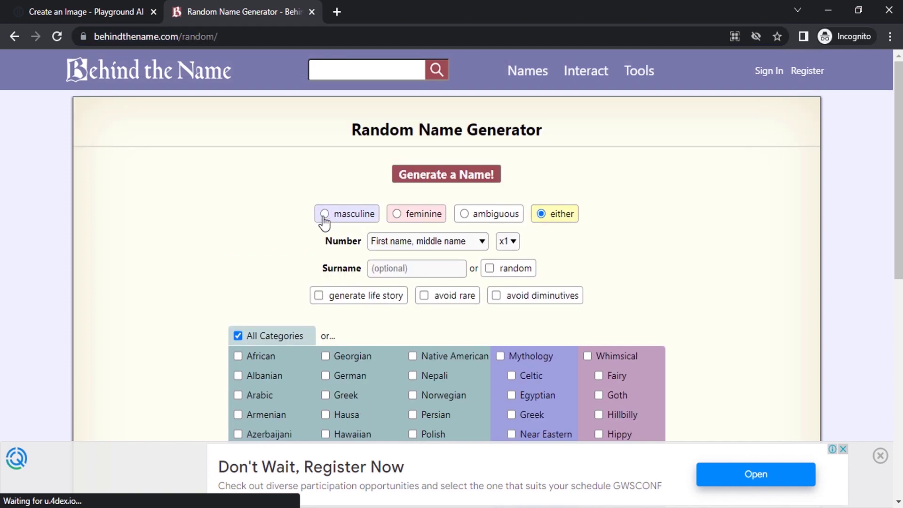
{"action": "left_click", "coordinate": [325, 215]}
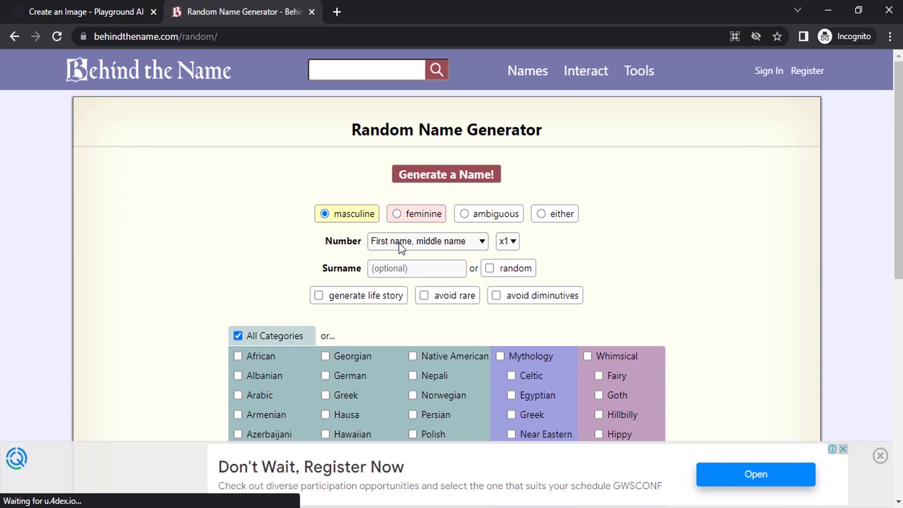
- Tick Indian and avoid rare, then generate a random first and middle name
{"action": "scroll", "coordinate": [404, 263], "scroll_direction": "down", "scroll_amount": 2}
{"action": "scroll", "coordinate": [408, 278], "scroll_direction": "down", "scroll_amount": 4}
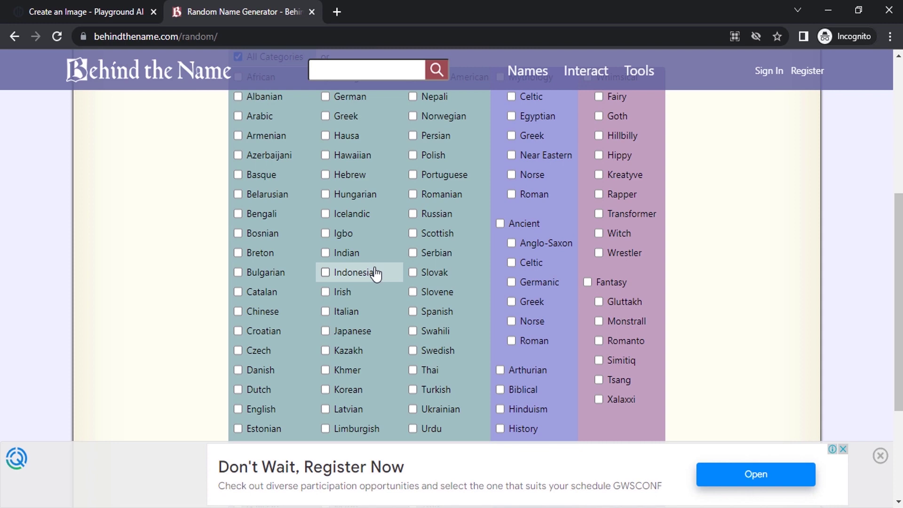
{"action": "scroll", "coordinate": [374, 271], "scroll_direction": "down", "scroll_amount": 5}
{"action": "scroll", "coordinate": [390, 283], "scroll_direction": "up", "scroll_amount": 6}
{"action": "scroll", "coordinate": [446, 235], "scroll_direction": "up", "scroll_amount": 1}
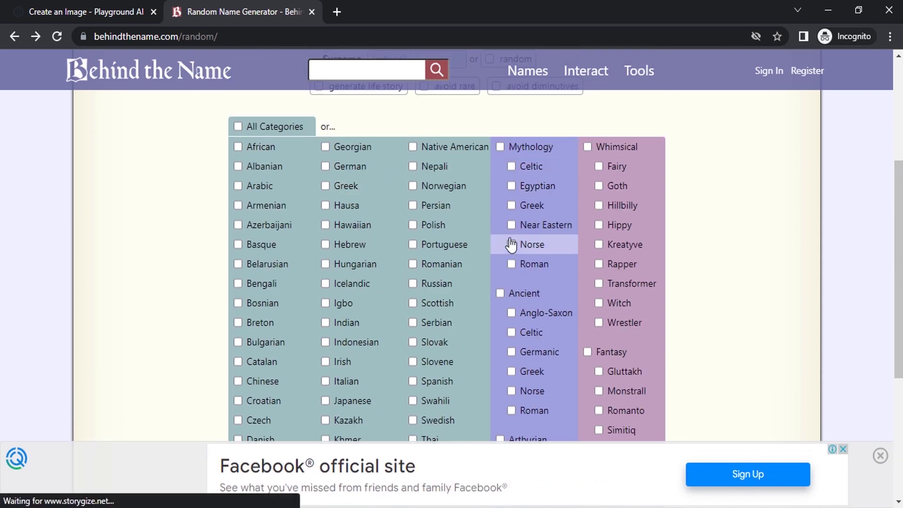
{"action": "left_click", "coordinate": [326, 324]}
{"action": "scroll", "coordinate": [517, 320], "scroll_direction": "up", "scroll_amount": 3}
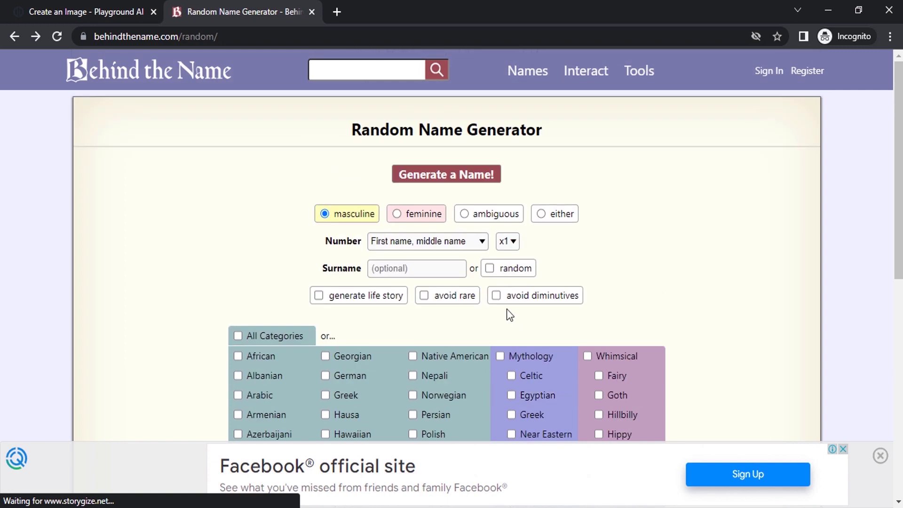
{"action": "scroll", "coordinate": [500, 306], "scroll_direction": "down", "scroll_amount": 1}
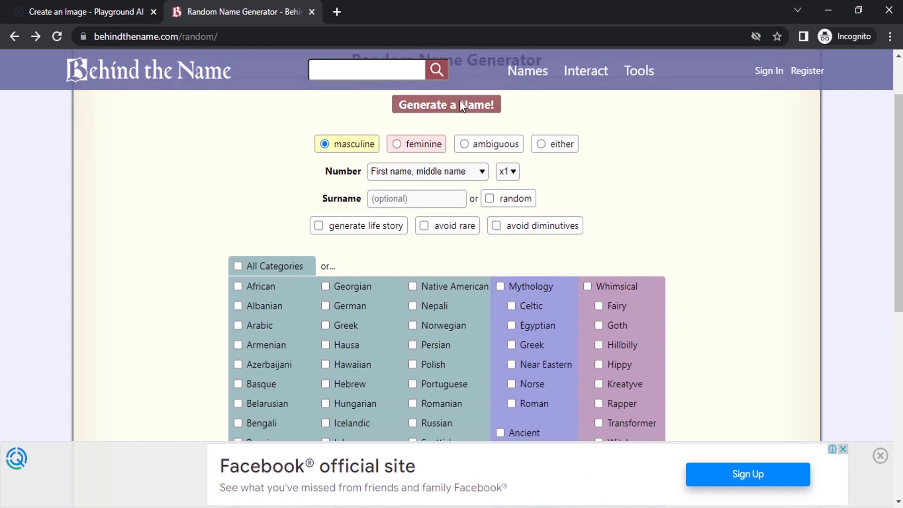
{"action": "left_click", "coordinate": [424, 226]}
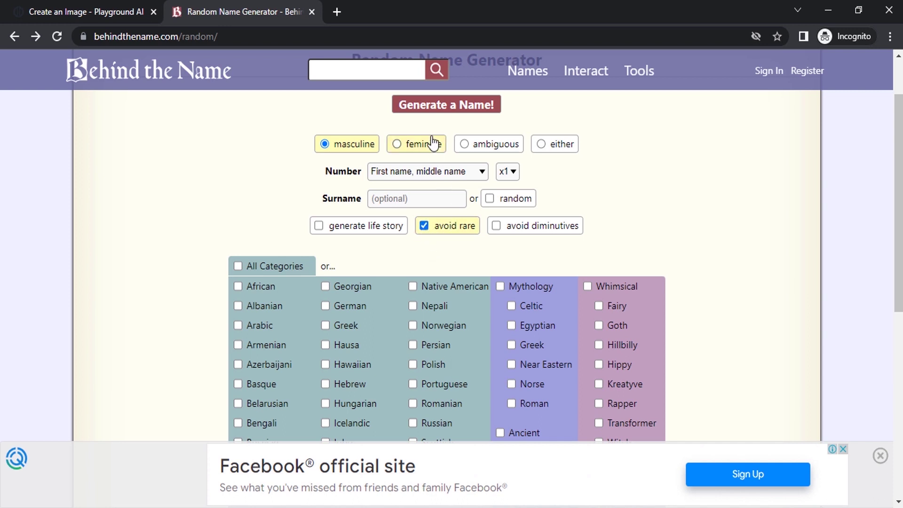
{"action": "left_click", "coordinate": [449, 106]}
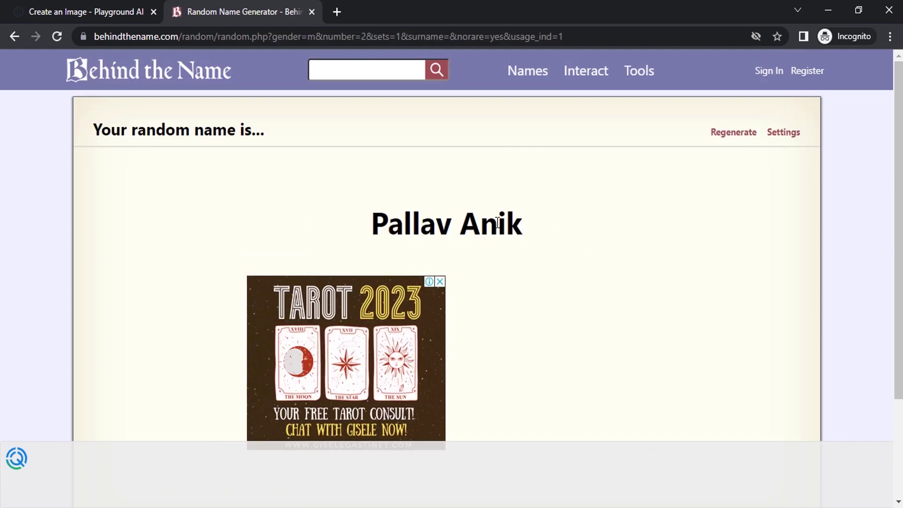
- Copy the generated name and paste it over 'man' in the Playground prompt
{"action": "left_click_drag", "start_coordinate": [524, 225], "coordinate": [344, 220]}
{"action": "key", "text": "ctrl+c"}
{"action": "key", "text": "ctrl+shift+Tab"}
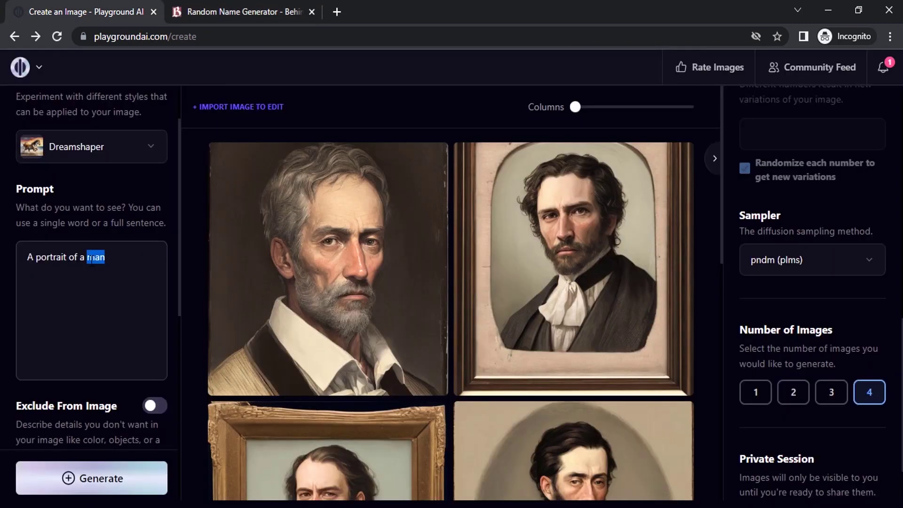
{"action": "key", "text": "ctrl+v"}
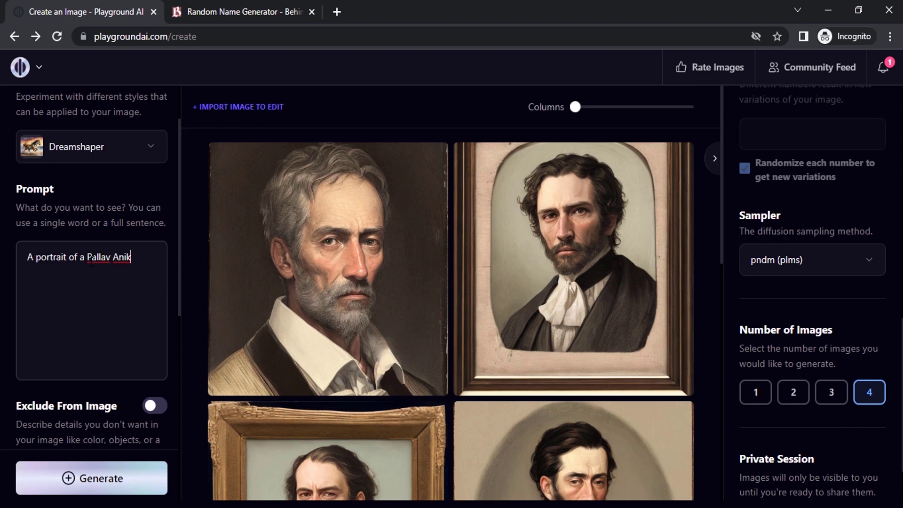
- Set the Sampler to k_euler_ancestral and generate four portraits from the named prompt
{"action": "left_click", "coordinate": [806, 258]}
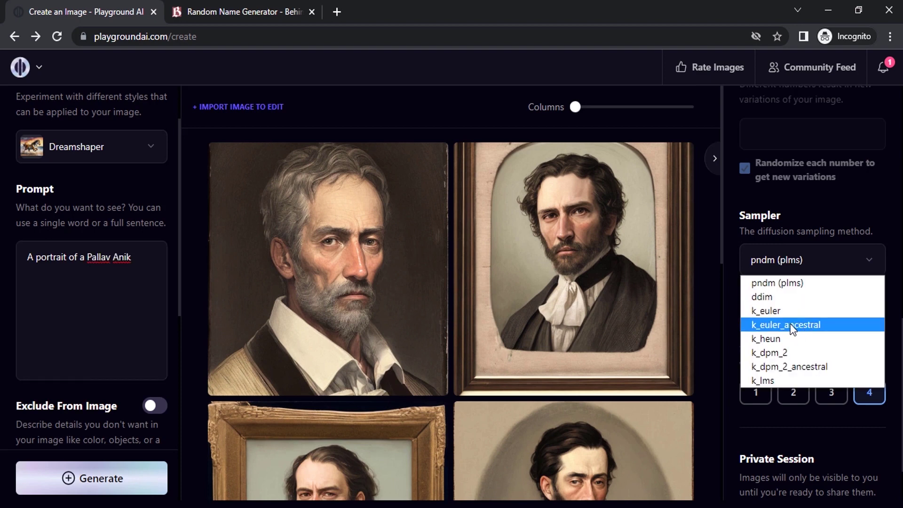
{"action": "left_click", "coordinate": [803, 326]}
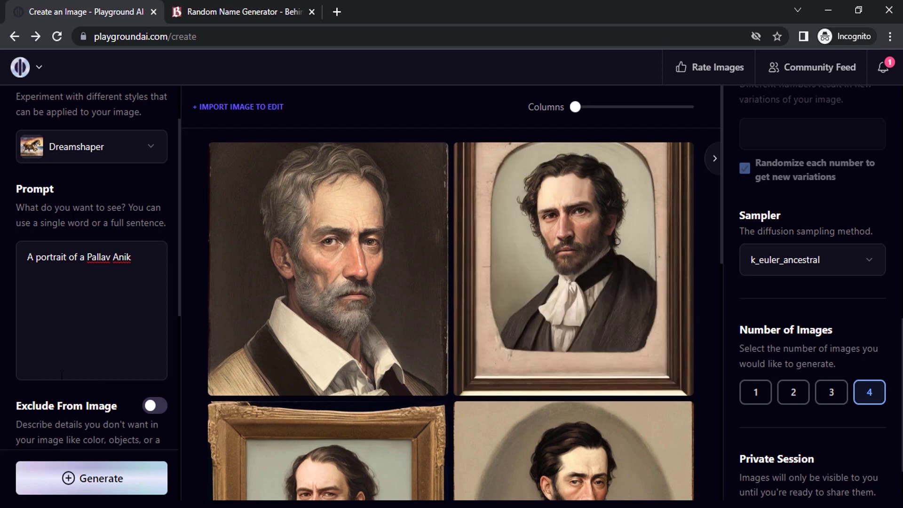
{"action": "left_click", "coordinate": [103, 478]}
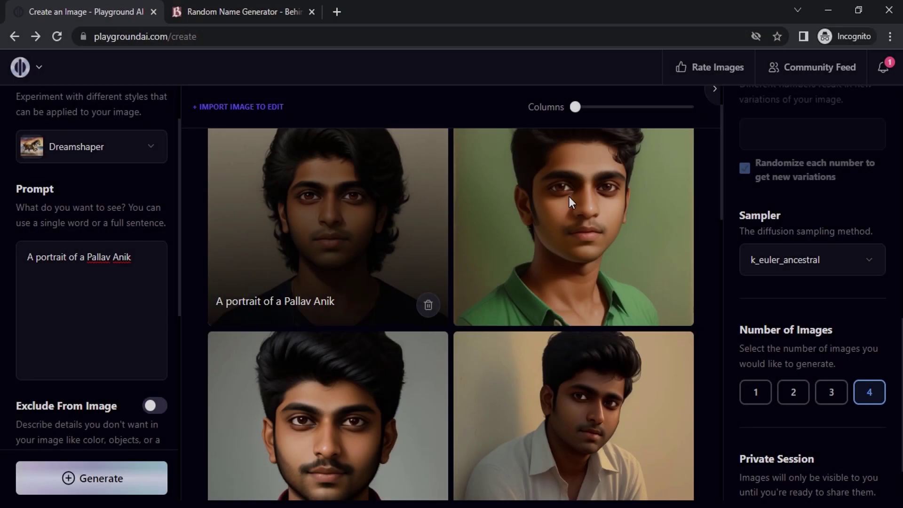
{"action": "scroll", "coordinate": [658, 329], "scroll_direction": "down", "scroll_amount": 2}
{"action": "scroll", "coordinate": [680, 311], "scroll_direction": "up", "scroll_amount": 2}
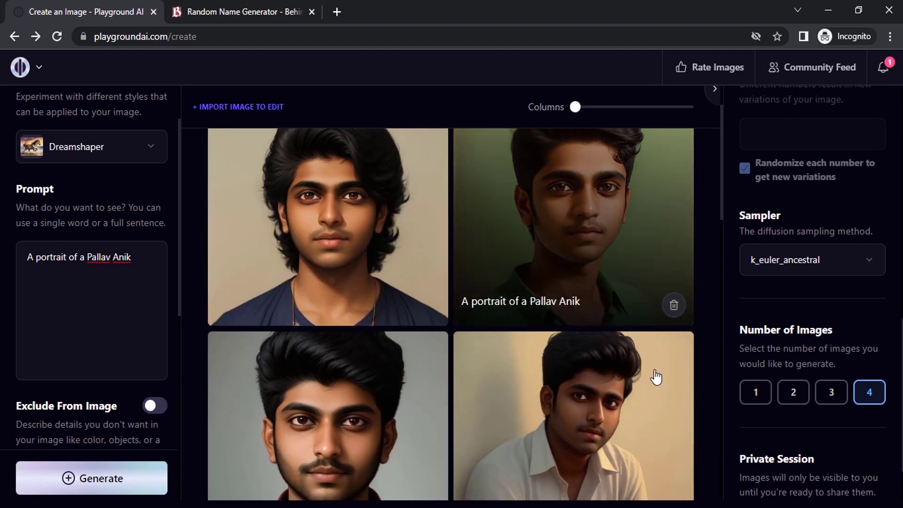
{"action": "scroll", "coordinate": [564, 413], "scroll_direction": "down", "scroll_amount": 2}
{"action": "scroll", "coordinate": [543, 418], "scroll_direction": "up", "scroll_amount": 2}
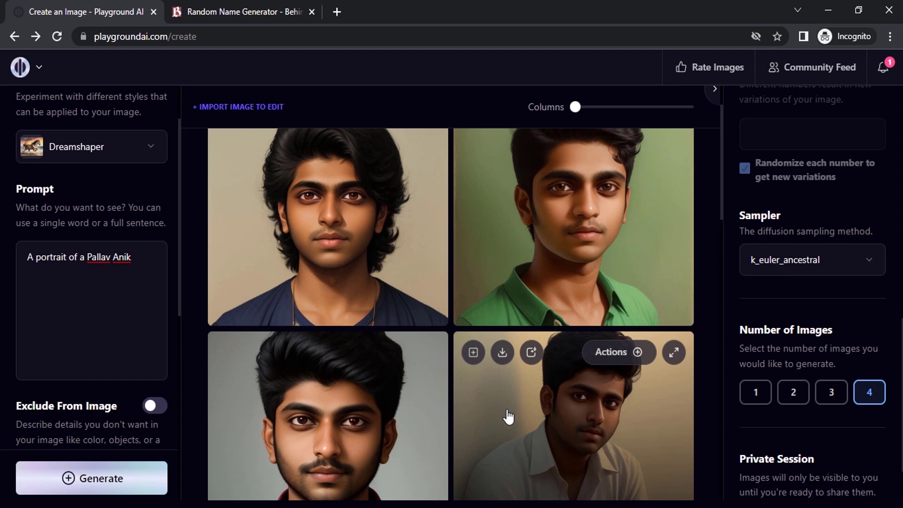
{"action": "scroll", "coordinate": [148, 356], "scroll_direction": "up", "scroll_amount": 2}
{"action": "left_click", "coordinate": [147, 356]}
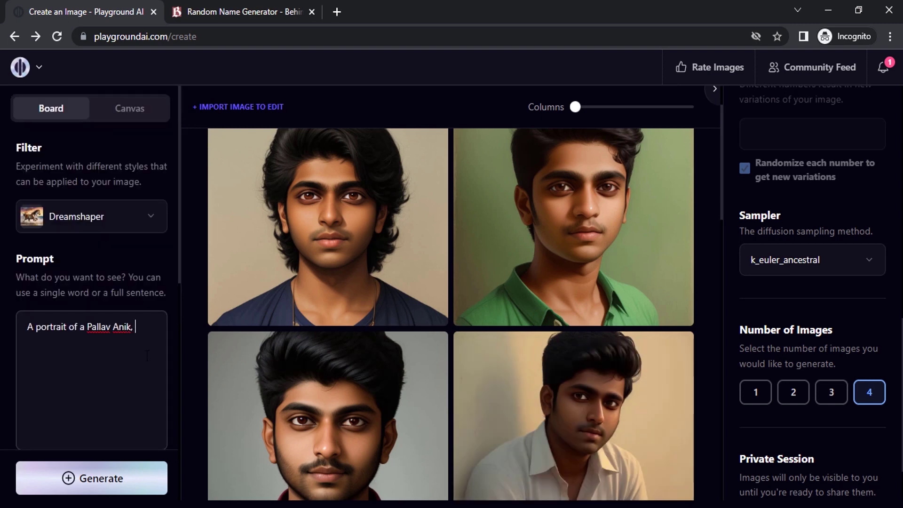
- Replace the trailing comma with ', 25 years old' and review the new four-portrait batch
{"action": "key", "text": "BackSpace"}
{"action": "type", "text": ", 25 years old"}
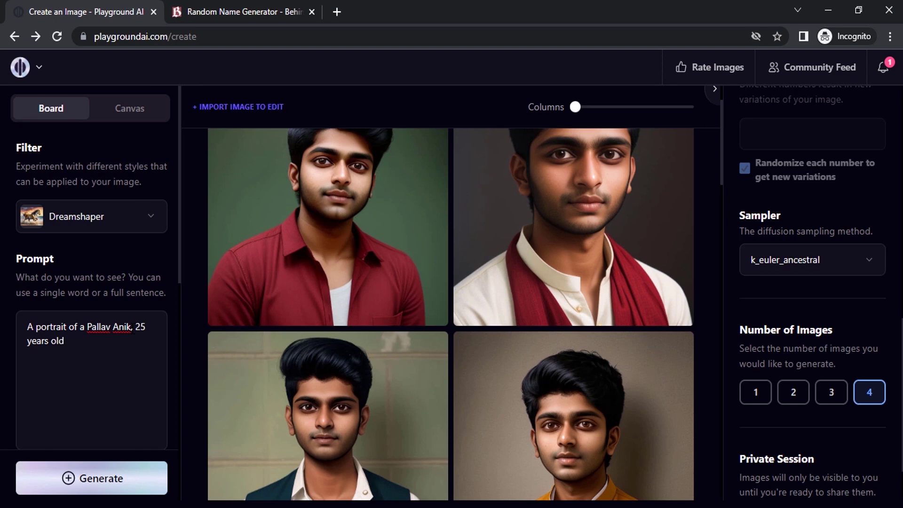
{"action": "left_click", "coordinate": [242, 11]}
{"action": "left_click", "coordinate": [143, 3]}
{"action": "scroll", "coordinate": [468, 357], "scroll_direction": "down", "scroll_amount": 3}
{"action": "scroll", "coordinate": [563, 389], "scroll_direction": "up", "scroll_amount": 2}
{"action": "scroll", "coordinate": [540, 299], "scroll_direction": "up", "scroll_amount": 2}
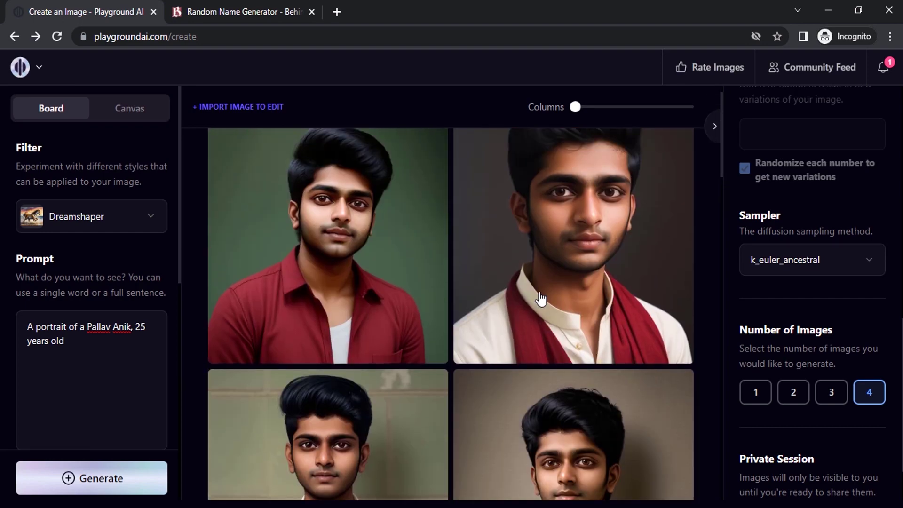
{"action": "scroll", "coordinate": [508, 357], "scroll_direction": "down", "scroll_amount": 8}
{"action": "scroll", "coordinate": [352, 371], "scroll_direction": "up", "scroll_amount": 2}
{"action": "scroll", "coordinate": [367, 373], "scroll_direction": "up", "scroll_amount": 15}
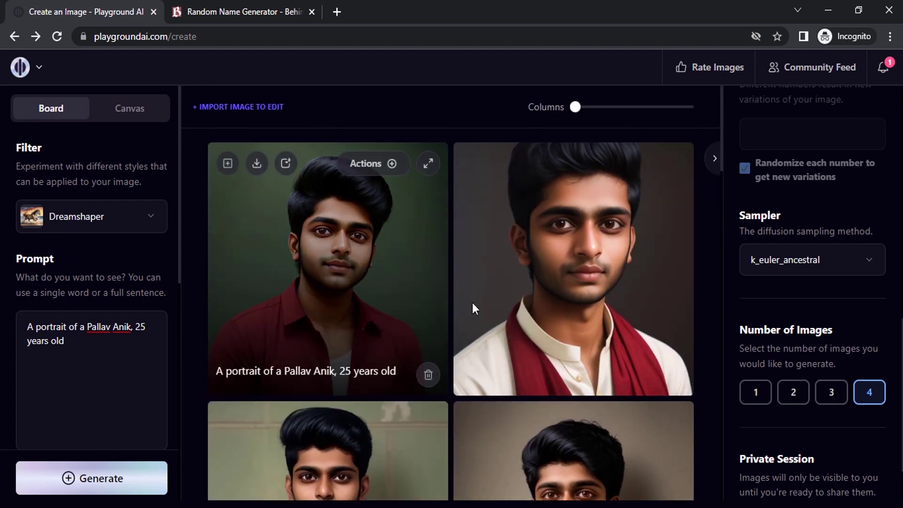
{"action": "left_click", "coordinate": [131, 327]}
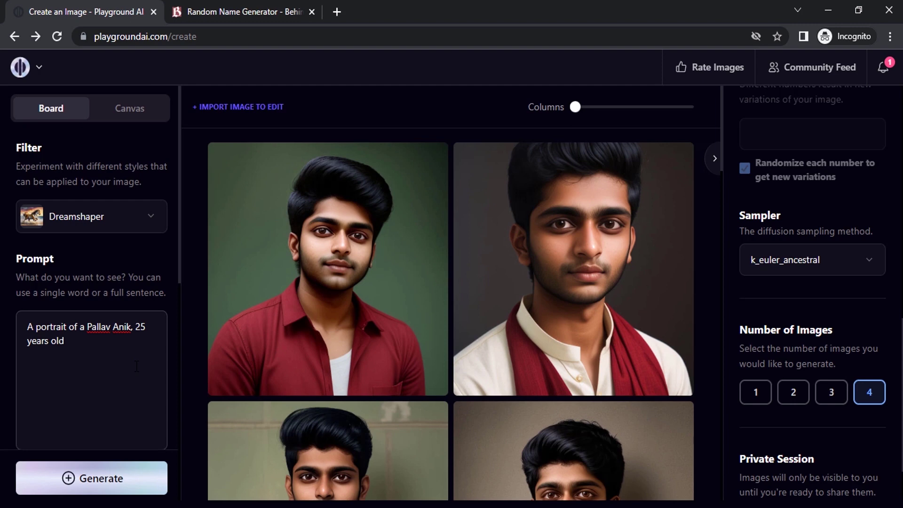
- Add 'as a teachher' after the name and generate four teacher portraits, browsing the results
{"action": "type", "text": "as "}
{"action": "type", "text": "a teachher"}
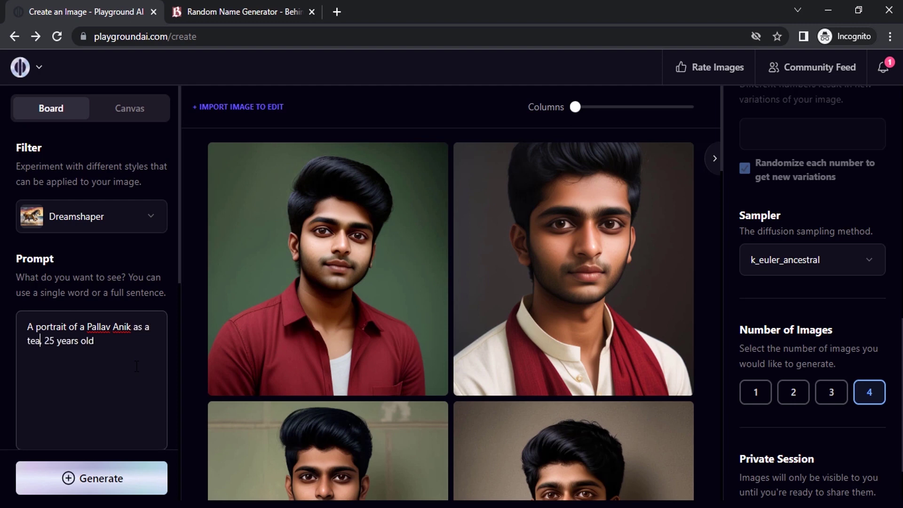
{"action": "left_click", "coordinate": [126, 470]}
{"action": "scroll", "coordinate": [811, 247], "scroll_direction": "up", "scroll_amount": 10}
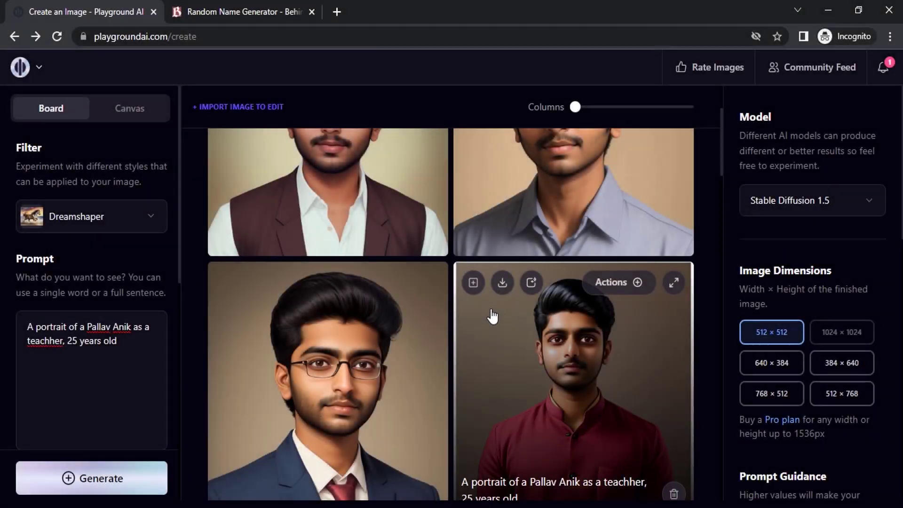
{"action": "scroll", "coordinate": [492, 316], "scroll_direction": "up", "scroll_amount": 3}
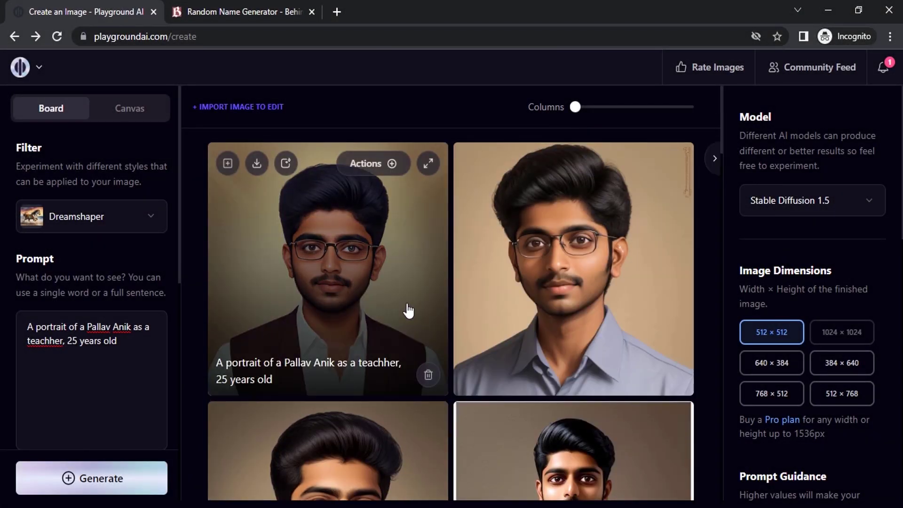
{"action": "scroll", "coordinate": [407, 301], "scroll_direction": "down", "scroll_amount": 4}
{"action": "scroll", "coordinate": [504, 311], "scroll_direction": "down", "scroll_amount": 2}
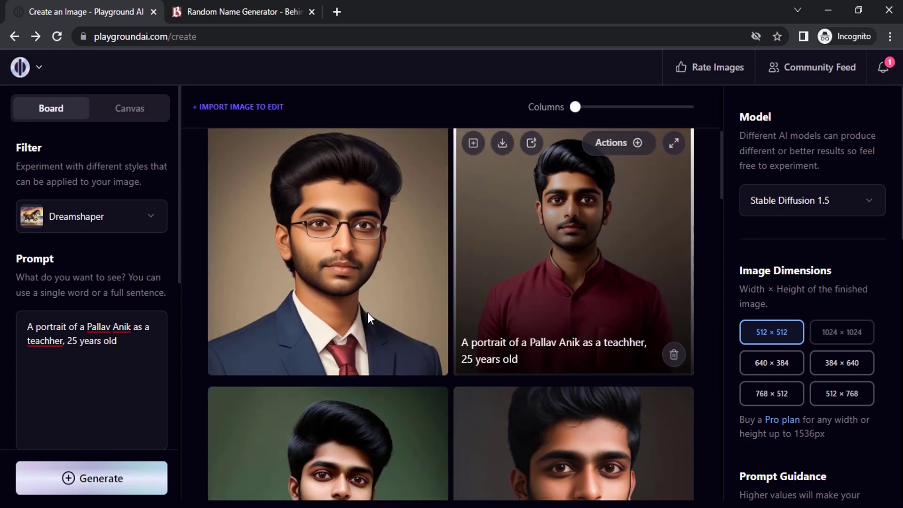
{"action": "scroll", "coordinate": [521, 310], "scroll_direction": "up", "scroll_amount": 5}
{"action": "scroll", "coordinate": [485, 308], "scroll_direction": "down", "scroll_amount": 6}
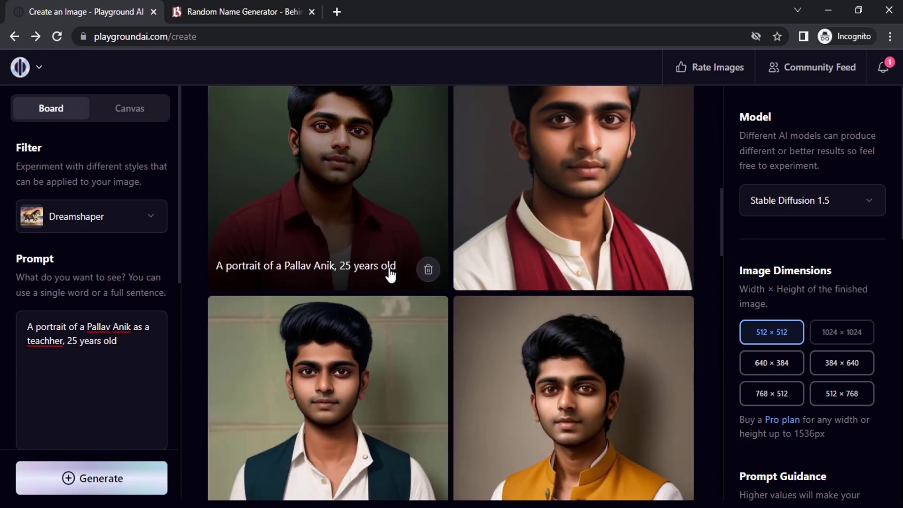
{"action": "scroll", "coordinate": [362, 341], "scroll_direction": "up", "scroll_amount": 1}
{"action": "scroll", "coordinate": [362, 329], "scroll_direction": "up", "scroll_amount": 2}
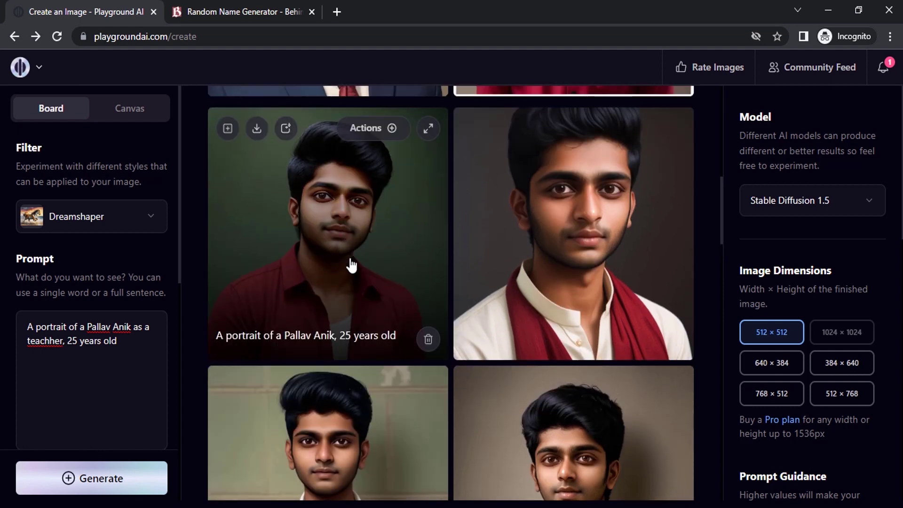
{"action": "scroll", "coordinate": [354, 366], "scroll_direction": "down", "scroll_amount": 3}
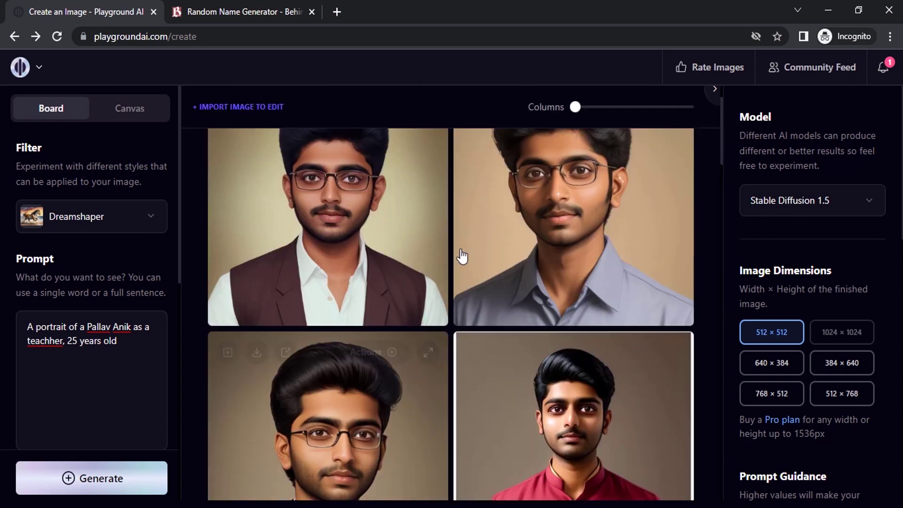
{"action": "scroll", "coordinate": [461, 259], "scroll_direction": "up", "scroll_amount": 10}
{"action": "scroll", "coordinate": [550, 318], "scroll_direction": "up", "scroll_amount": 2}
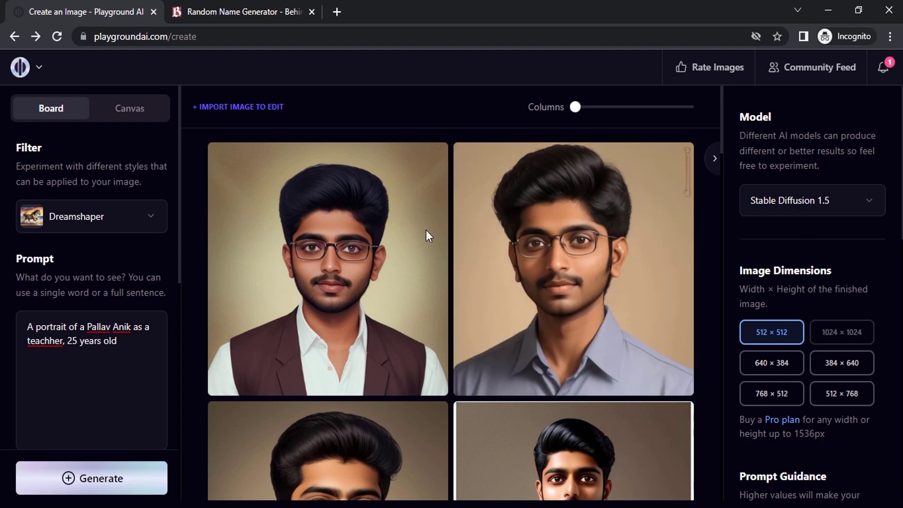
- Change 'teachher' to 'chef', add kitchen, and generate the chef-in-kitchen portraits
{"action": "left_click", "coordinate": [122, 348]}
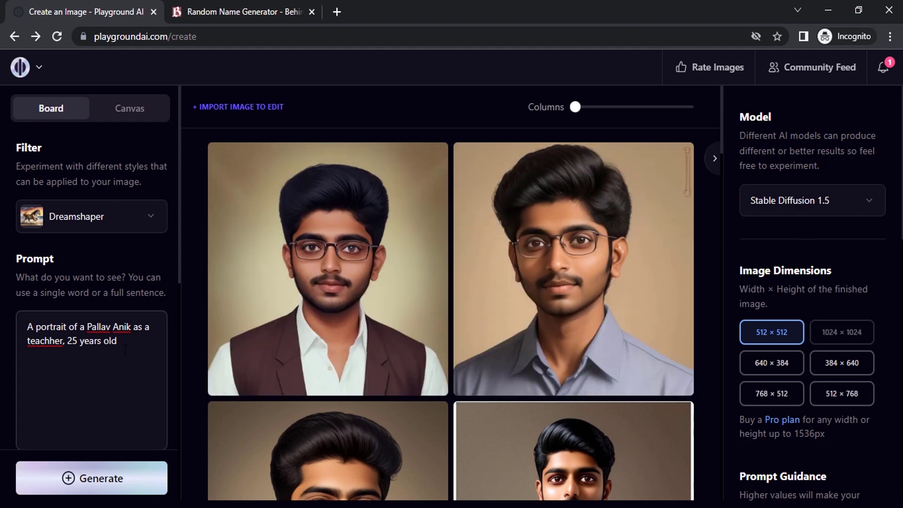
{"action": "type", "text": ","}
{"action": "double_click", "coordinate": [60, 342]}
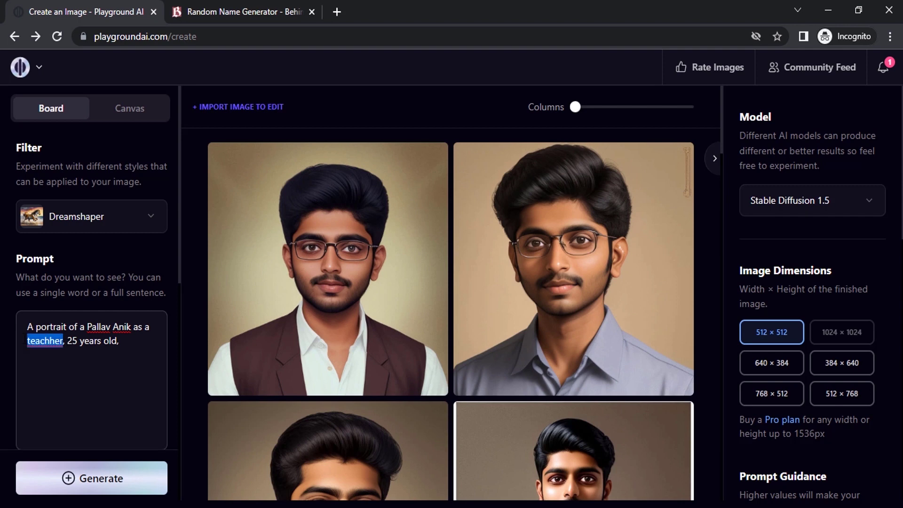
{"action": "type", "text": "chef"}
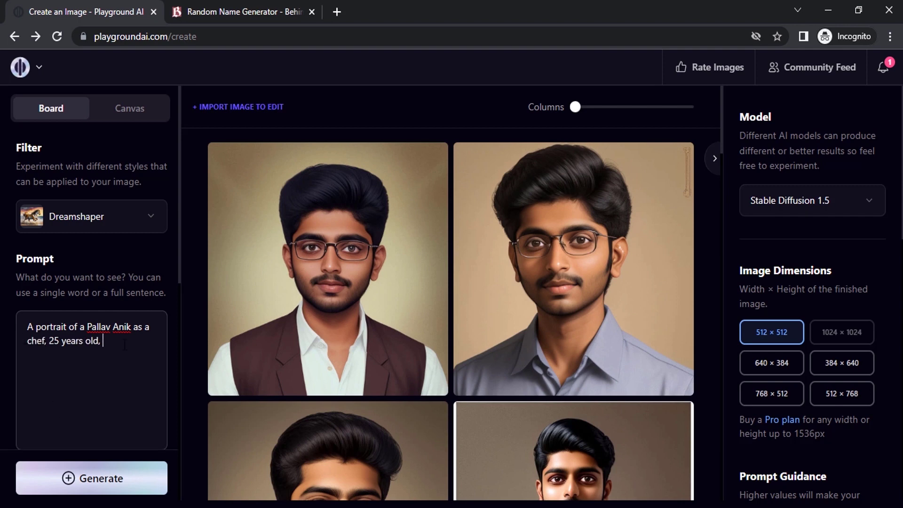
{"action": "type", "text": "kitchen"}
{"action": "left_click", "coordinate": [123, 476]}
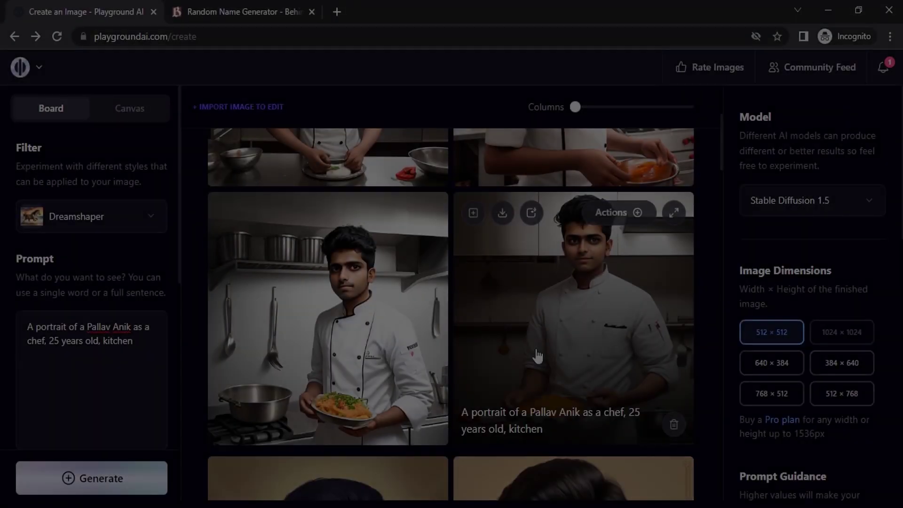
- Delete the kitchen wording from the end of the prompt
{"action": "scroll", "coordinate": [534, 339], "scroll_direction": "down", "scroll_amount": 4}
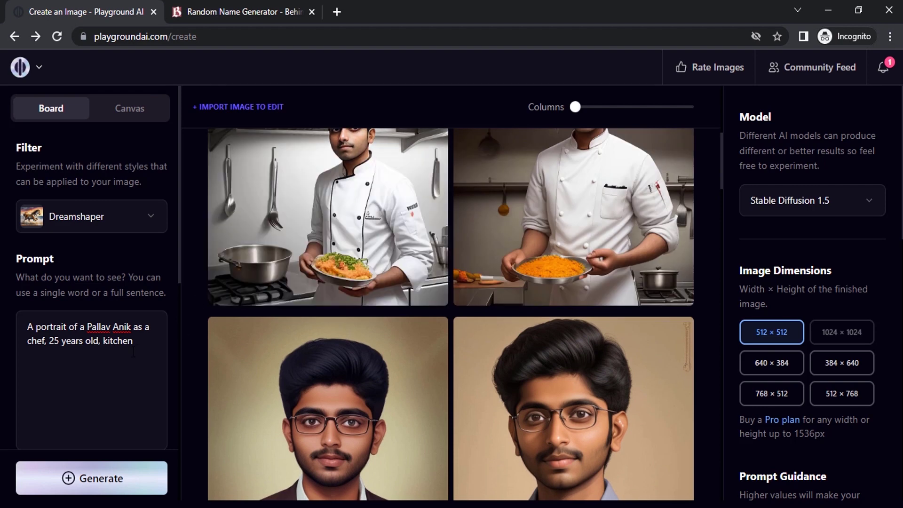
{"action": "left_click_drag", "start_coordinate": [141, 344], "coordinate": [111, 341]}
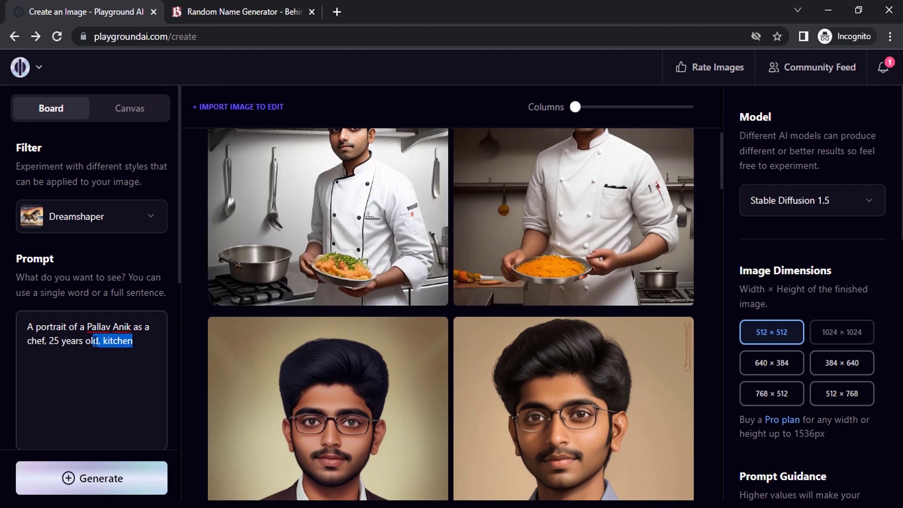
{"action": "key", "text": "BackSpace"}
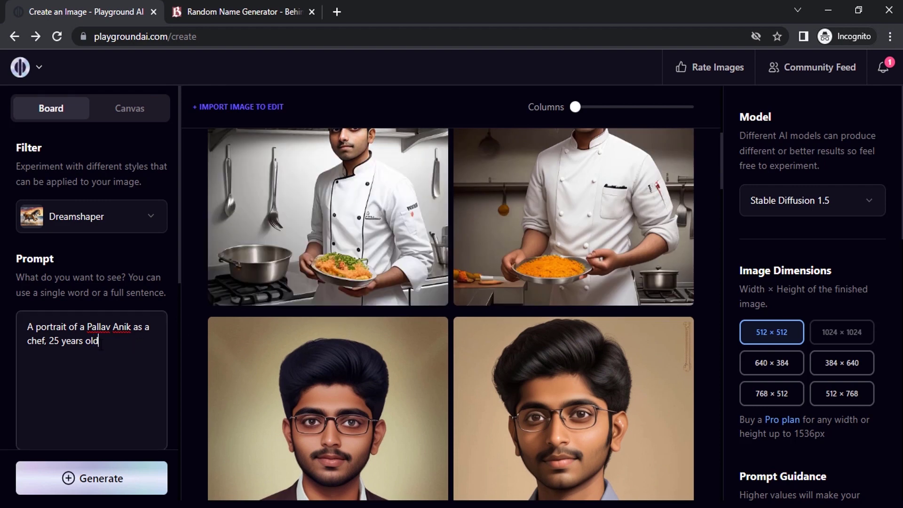
- Generate four images from the 'as a chef, 25 years old' prompt and scroll through them
{"action": "left_click", "coordinate": [121, 478]}
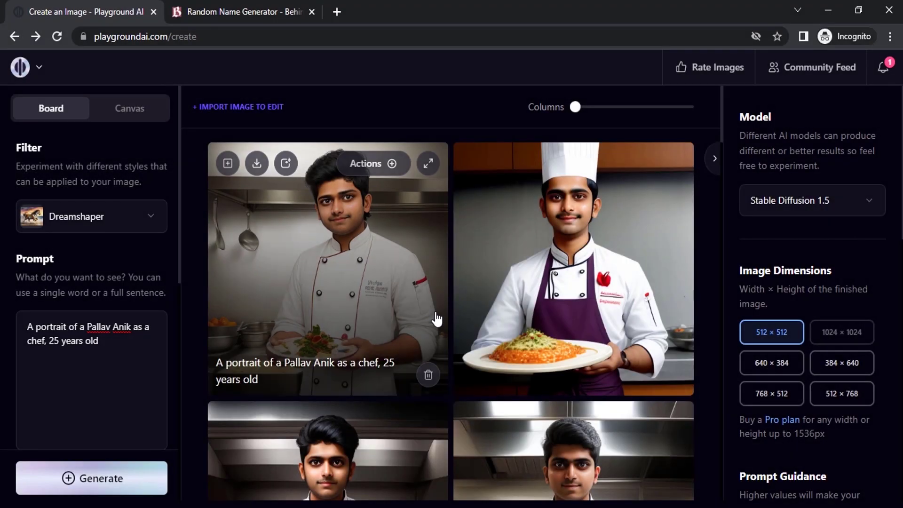
{"action": "scroll", "coordinate": [438, 313], "scroll_direction": "down", "scroll_amount": 4}
{"action": "scroll", "coordinate": [400, 277], "scroll_direction": "up", "scroll_amount": 3}
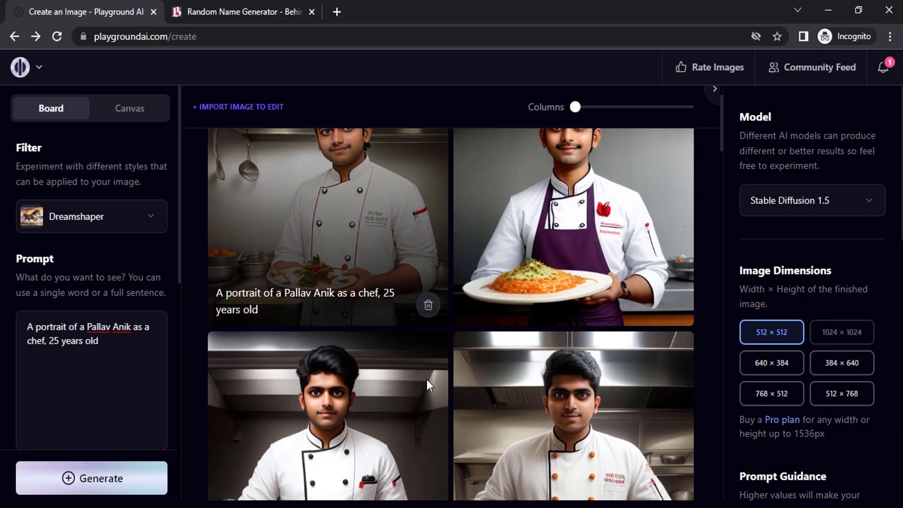
{"action": "scroll", "coordinate": [427, 379], "scroll_direction": "down", "scroll_amount": 5}
{"action": "scroll", "coordinate": [547, 302], "scroll_direction": "up", "scroll_amount": 4}
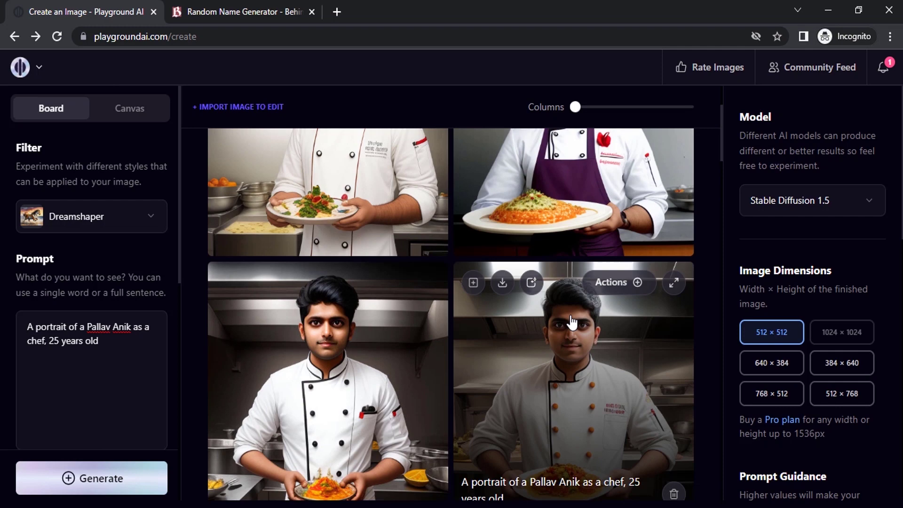
{"action": "scroll", "coordinate": [572, 323], "scroll_direction": "up", "scroll_amount": 3}
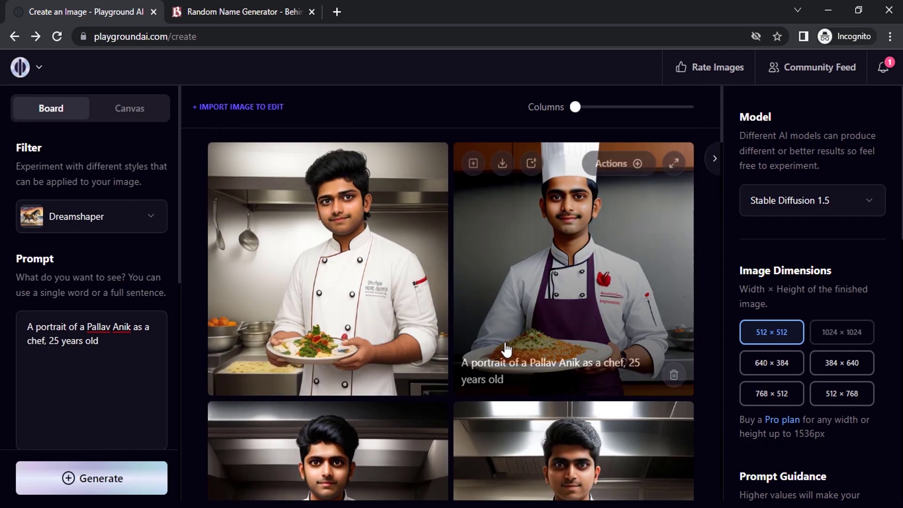
{"action": "scroll", "coordinate": [506, 349], "scroll_direction": "down", "scroll_amount": 12}
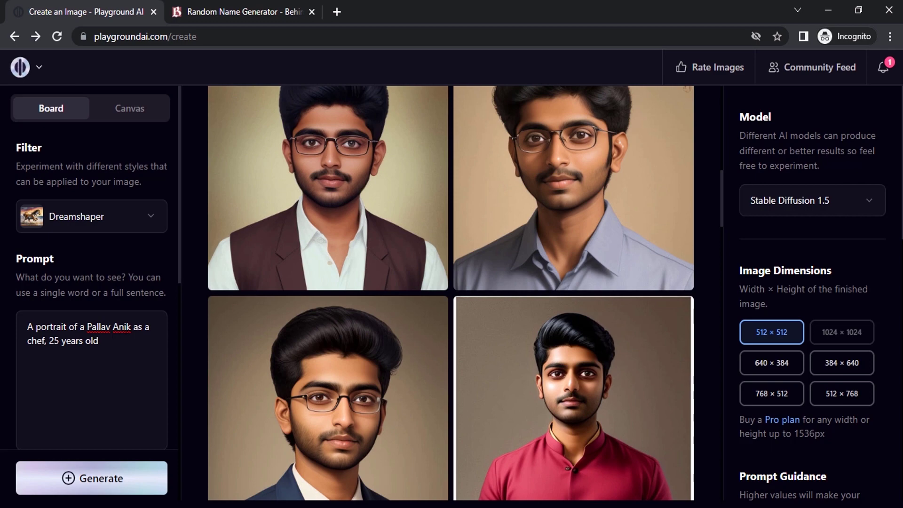
{"action": "scroll", "coordinate": [471, 334], "scroll_direction": "up", "scroll_amount": 5}
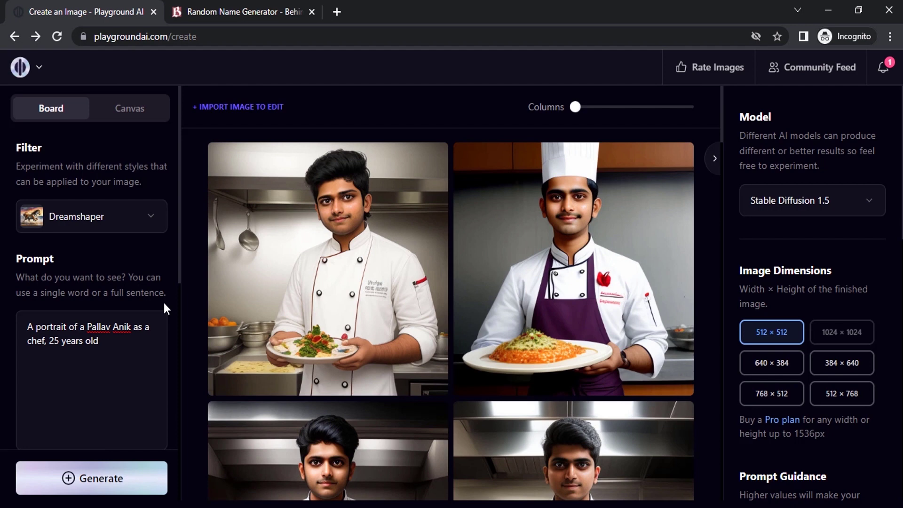
- Delete 'as a chef, 25 years old' so the prompt is only the named man's portrait
{"action": "left_click", "coordinate": [129, 230]}
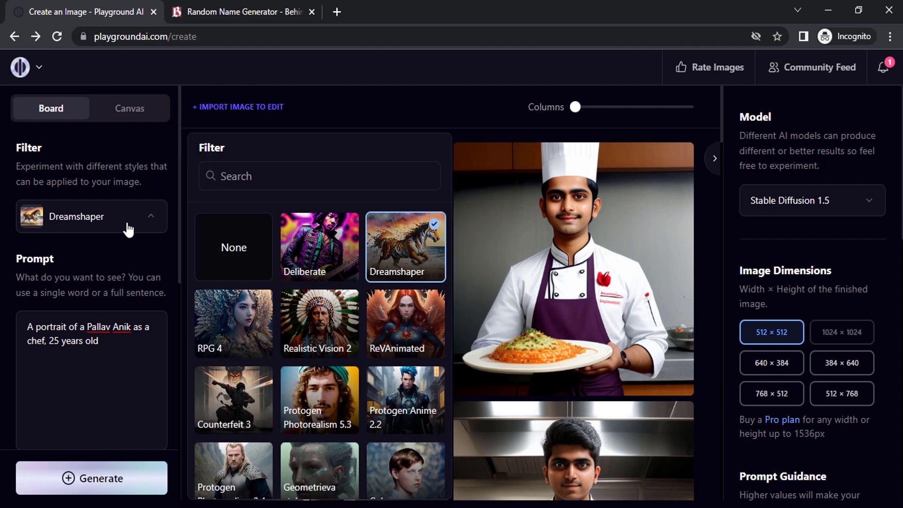
{"action": "left_click_drag", "start_coordinate": [98, 341], "coordinate": [133, 326]}
{"action": "key", "text": "BackSpace"}
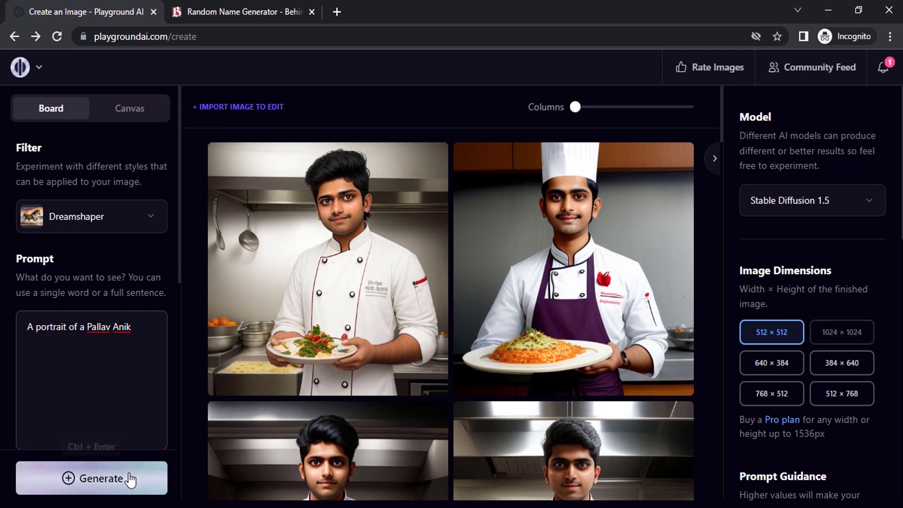
- Switch the Filter to ReVAnimated and generate a new batch
{"action": "left_click", "coordinate": [115, 226]}
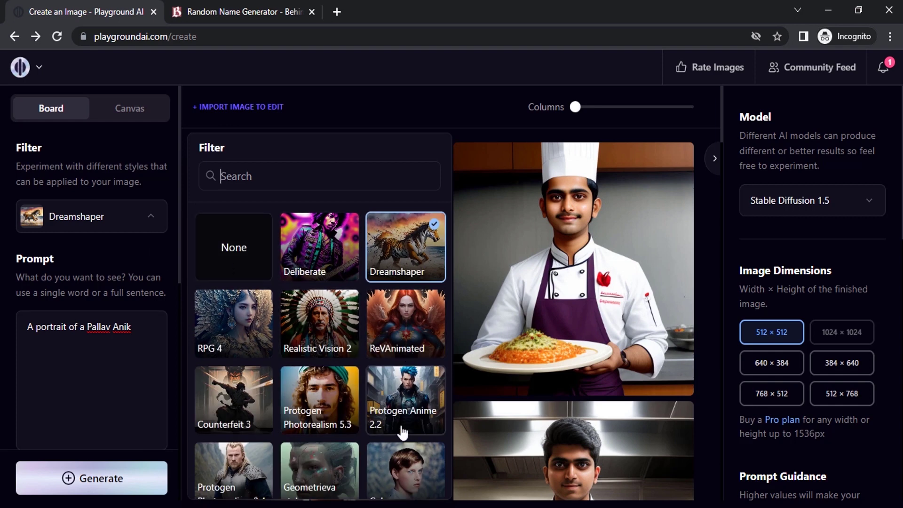
{"action": "left_click", "coordinate": [405, 329]}
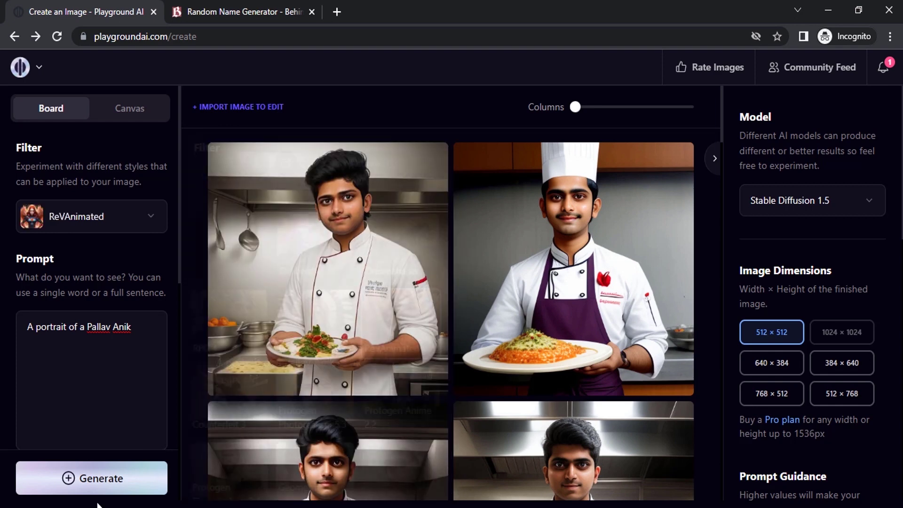
{"action": "left_click", "coordinate": [118, 476]}
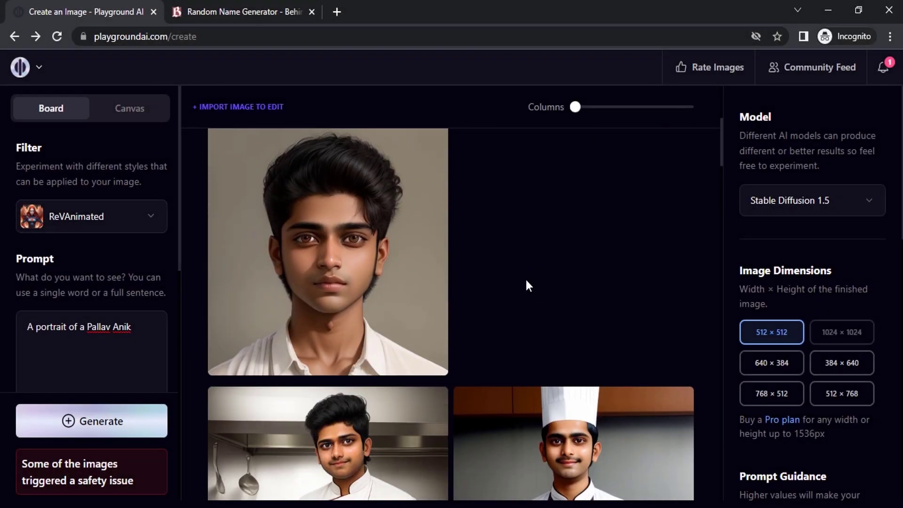
{"action": "scroll", "coordinate": [372, 388], "scroll_direction": "down", "scroll_amount": 2}
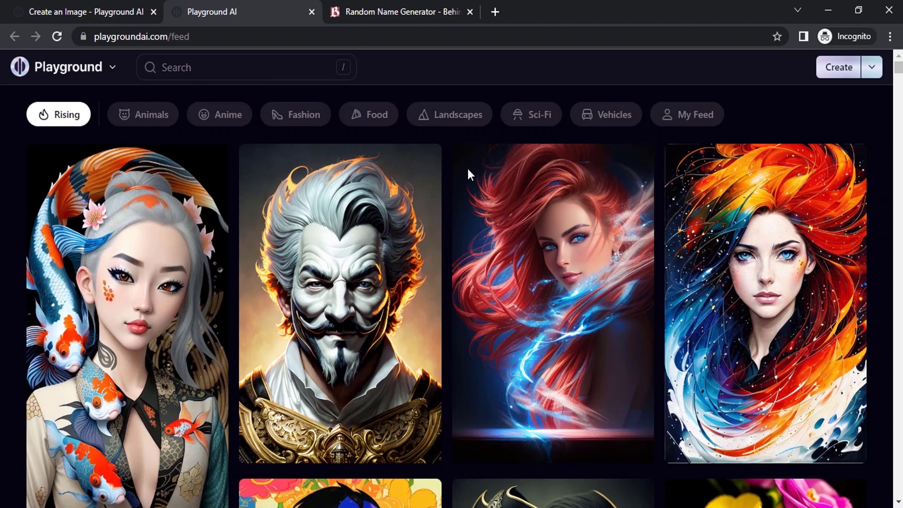
- Copy the Flash post's full prompt into the Prompt box
{"action": "mouse_move", "coordinate": [468, 170]}
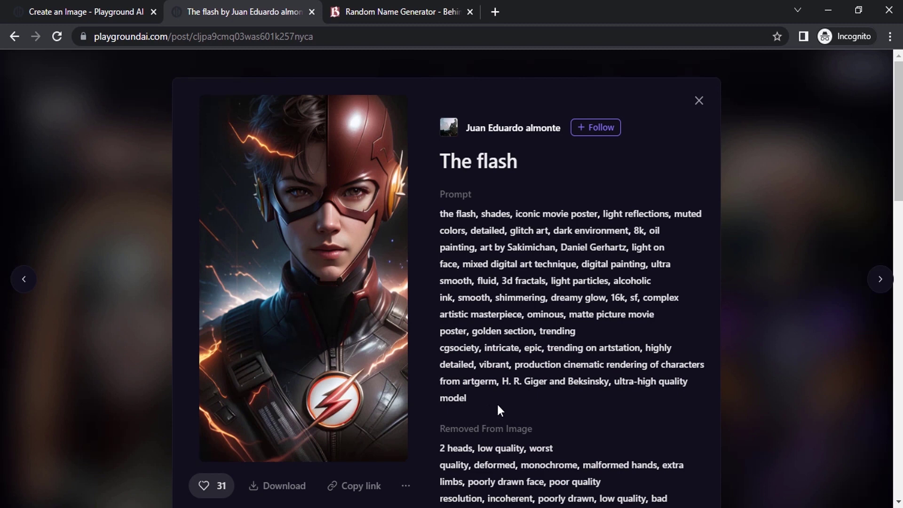
{"action": "left_click_drag", "start_coordinate": [484, 409], "coordinate": [440, 213]}
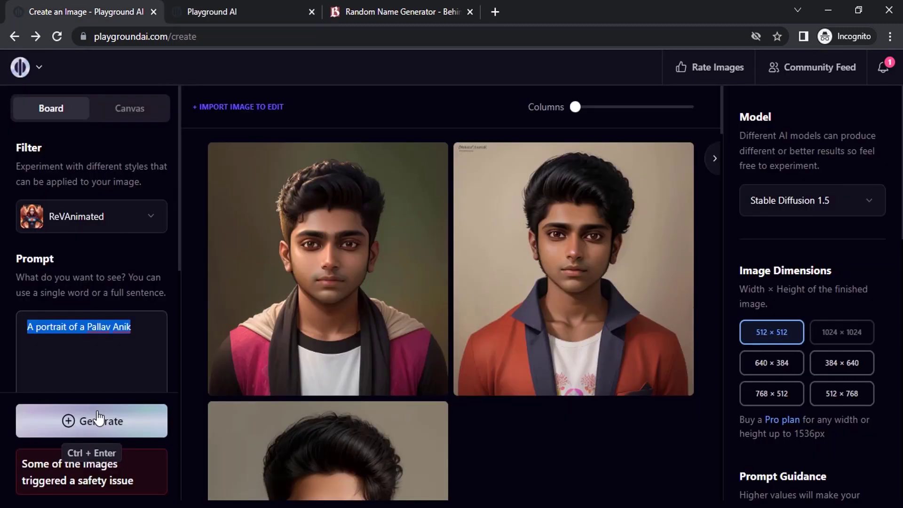
{"action": "key", "text": "ctrl+v"}
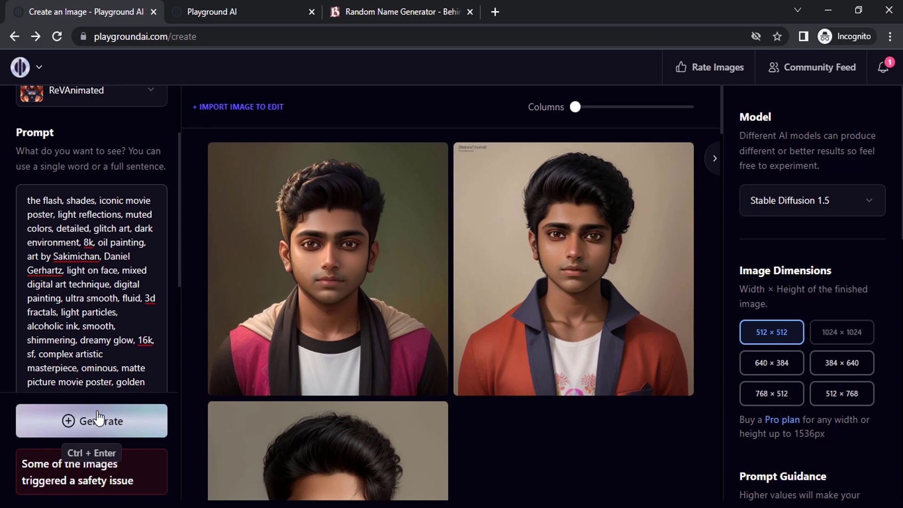
- Enable Exclude From Image and paste the Flash post's removed terms into it
{"action": "scroll", "coordinate": [92, 282], "scroll_direction": "down", "scroll_amount": 5}
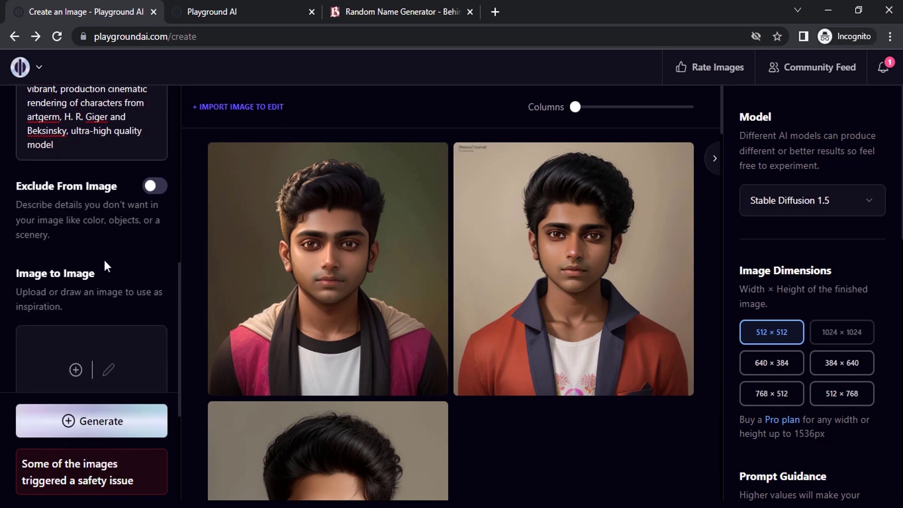
{"action": "left_click", "coordinate": [153, 186]}
{"action": "left_click", "coordinate": [245, 11]}
{"action": "scroll", "coordinate": [596, 446], "scroll_direction": "down", "scroll_amount": 7}
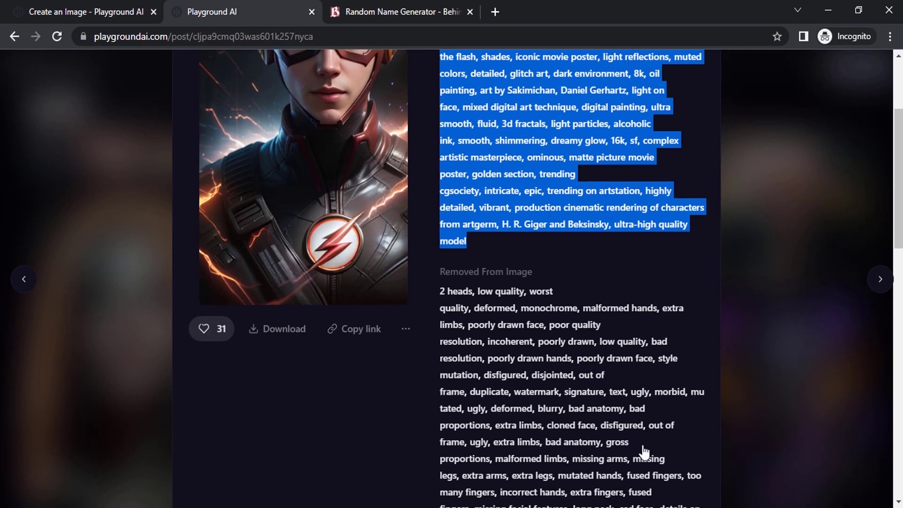
{"action": "left_click_drag", "start_coordinate": [562, 402], "coordinate": [441, 99]}
{"action": "left_click", "coordinate": [108, 3]}
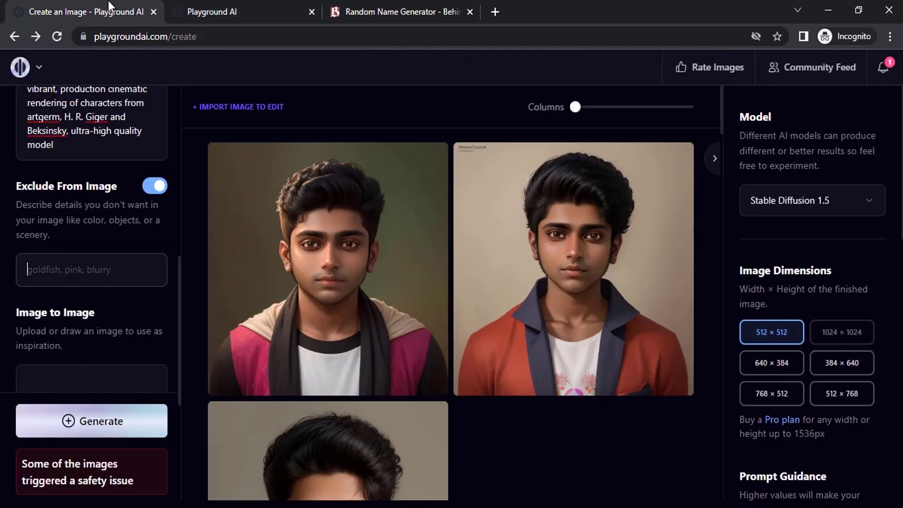
{"action": "key", "text": "ctrl+v"}
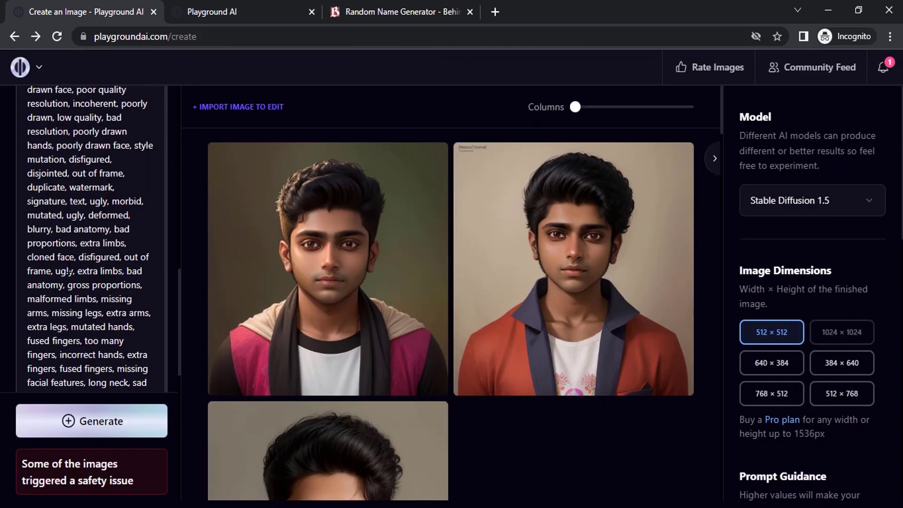
{"action": "scroll", "coordinate": [81, 257], "scroll_direction": "up", "scroll_amount": 5}
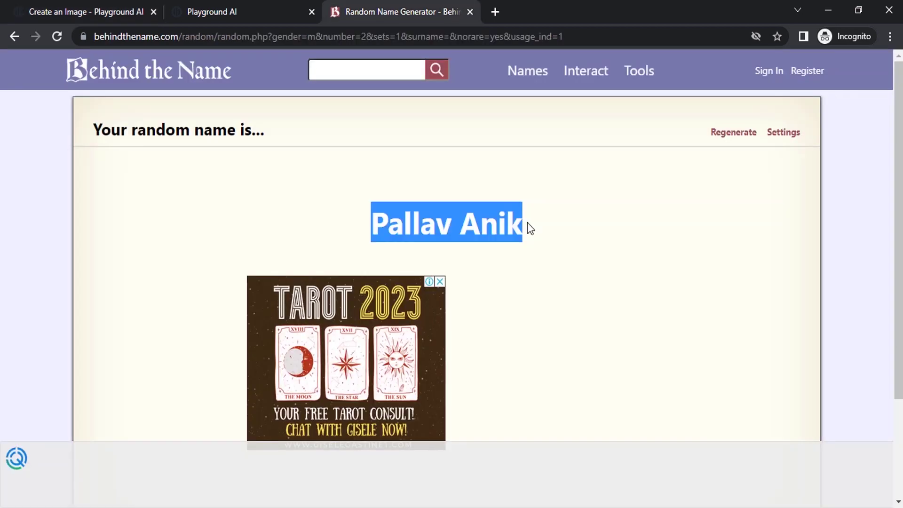
- Paste the man's name at the start of the Flash prompt, followed by 'as'
{"action": "left_click", "coordinate": [67, 8]}
{"action": "type", "text": "Pallav Anik"}
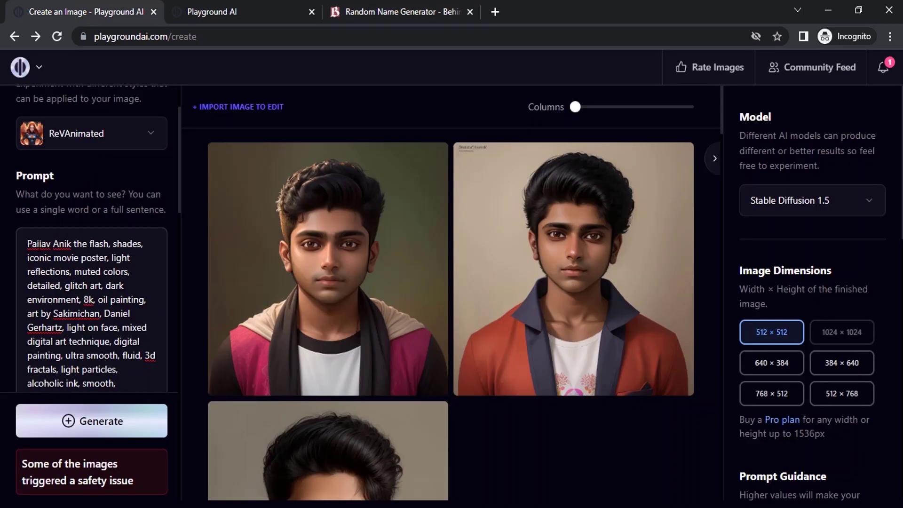
{"action": "type", "text": "as"}
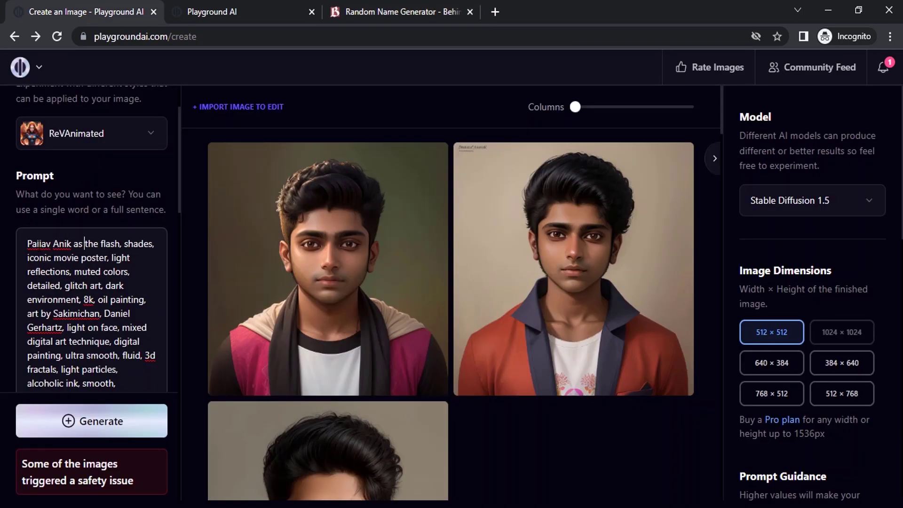
{"action": "scroll", "coordinate": [105, 360], "scroll_direction": "down", "scroll_amount": 4}
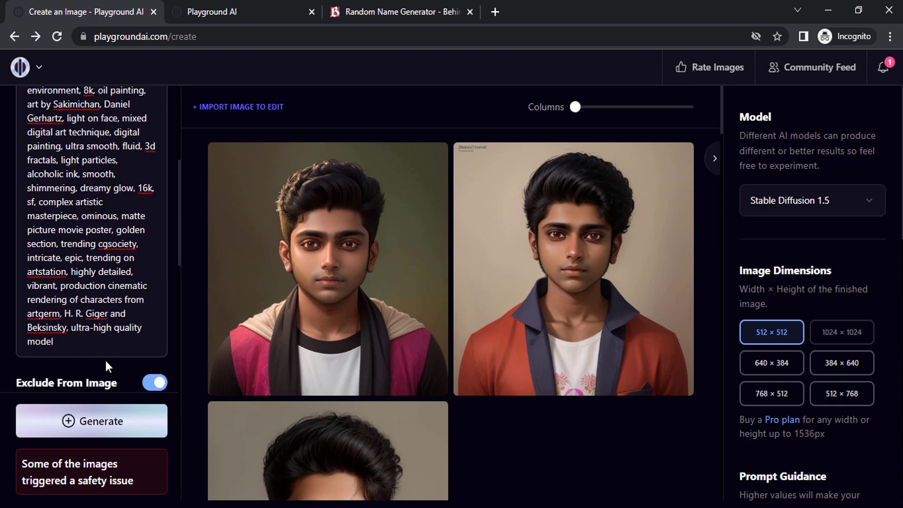
- Check the generator's Sampler and Model settings against the Flash post's values
{"action": "left_click", "coordinate": [242, 12]}
{"action": "scroll", "coordinate": [509, 323], "scroll_direction": "down", "scroll_amount": 4}
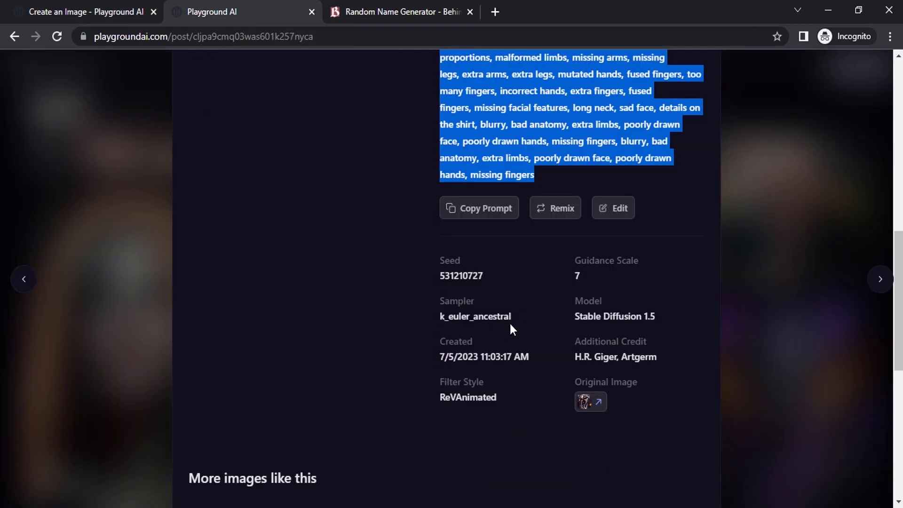
{"action": "left_click", "coordinate": [422, 312]}
{"action": "left_click_drag", "start_coordinate": [512, 316], "coordinate": [453, 316]}
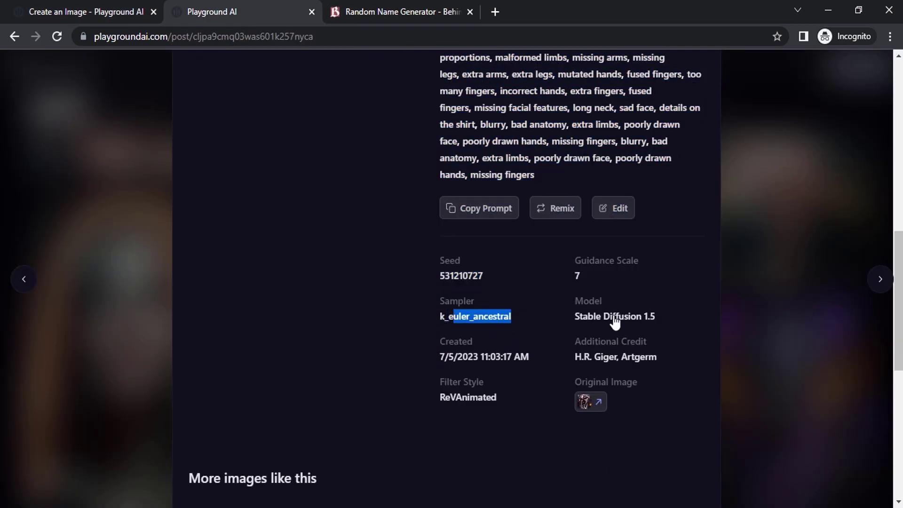
{"action": "left_click_drag", "start_coordinate": [660, 315], "coordinate": [533, 314]}
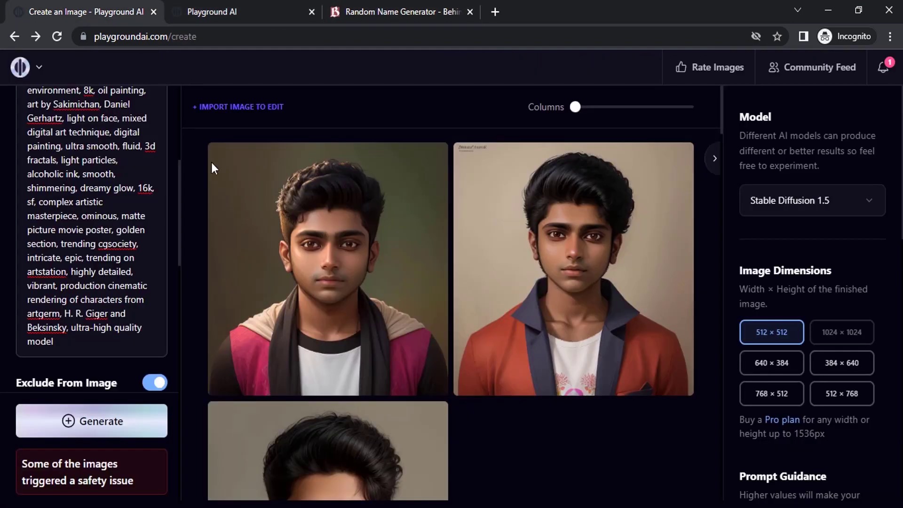
{"action": "left_click", "coordinate": [94, 12]}
{"action": "scroll", "coordinate": [125, 247], "scroll_direction": "up", "scroll_amount": 6}
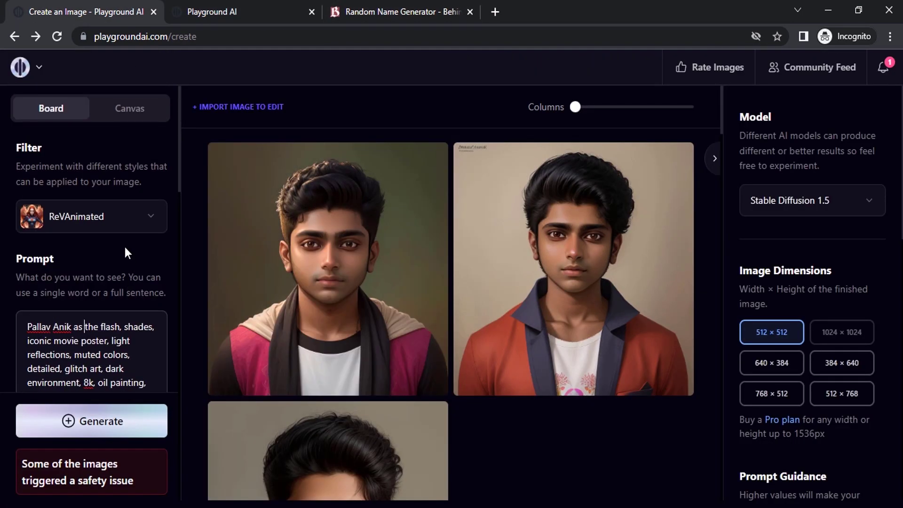
{"action": "scroll", "coordinate": [780, 292], "scroll_direction": "down", "scroll_amount": 6}
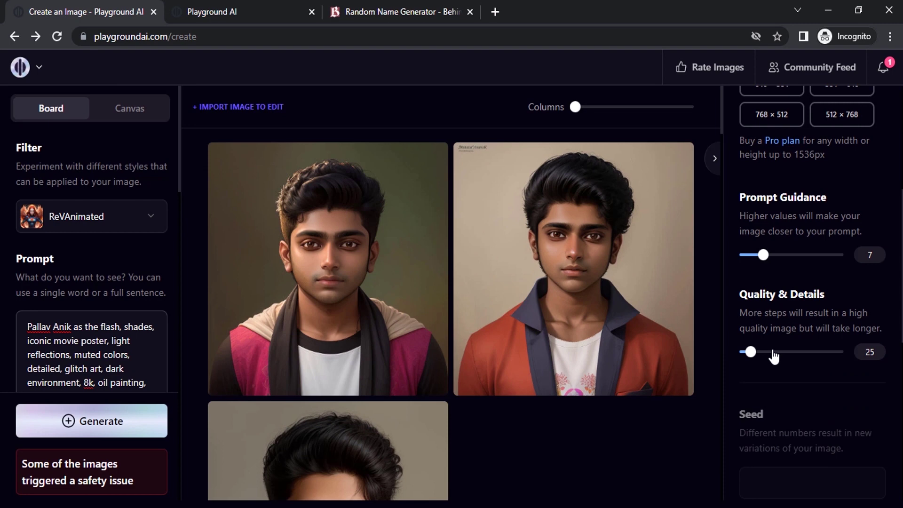
{"action": "scroll", "coordinate": [777, 354], "scroll_direction": "down", "scroll_amount": 6}
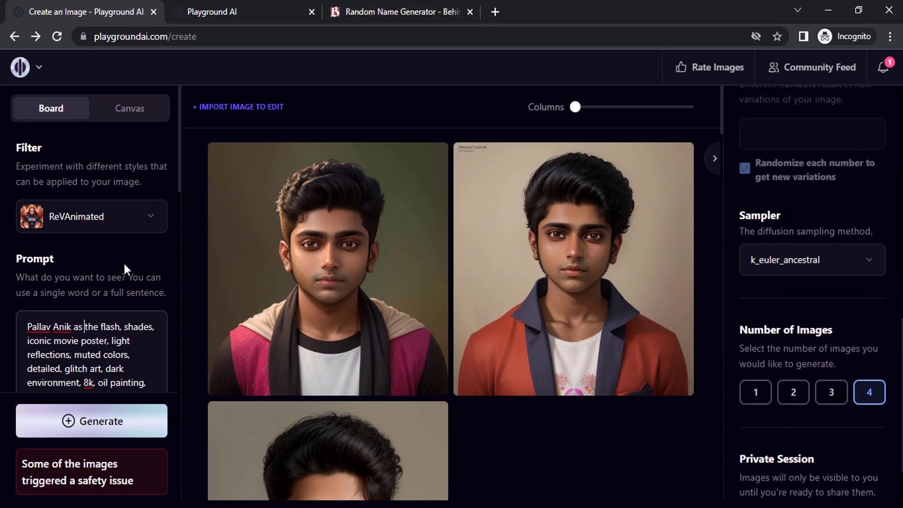
- Generate four portraits of the named man as the Flash from the edited prompt
{"action": "left_click", "coordinate": [113, 419]}
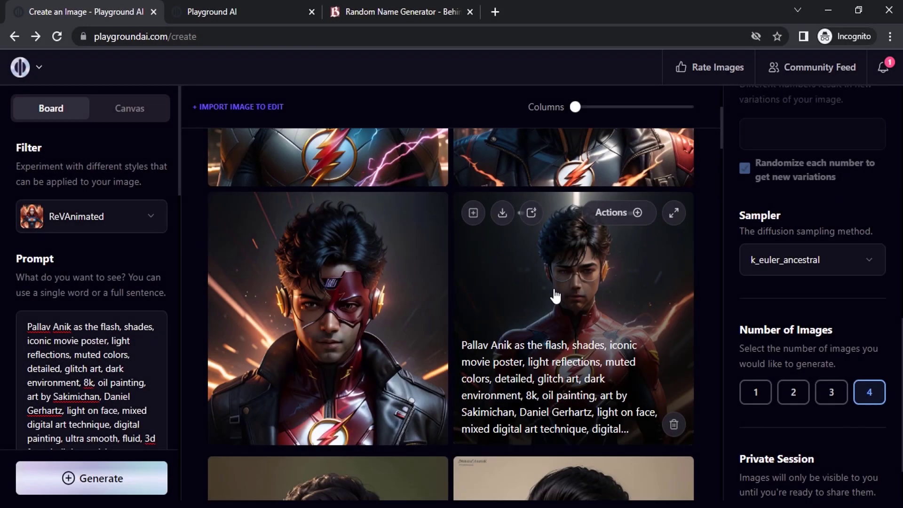
{"action": "scroll", "coordinate": [554, 296], "scroll_direction": "down", "scroll_amount": 2}
{"action": "scroll", "coordinate": [391, 346], "scroll_direction": "up", "scroll_amount": 2}
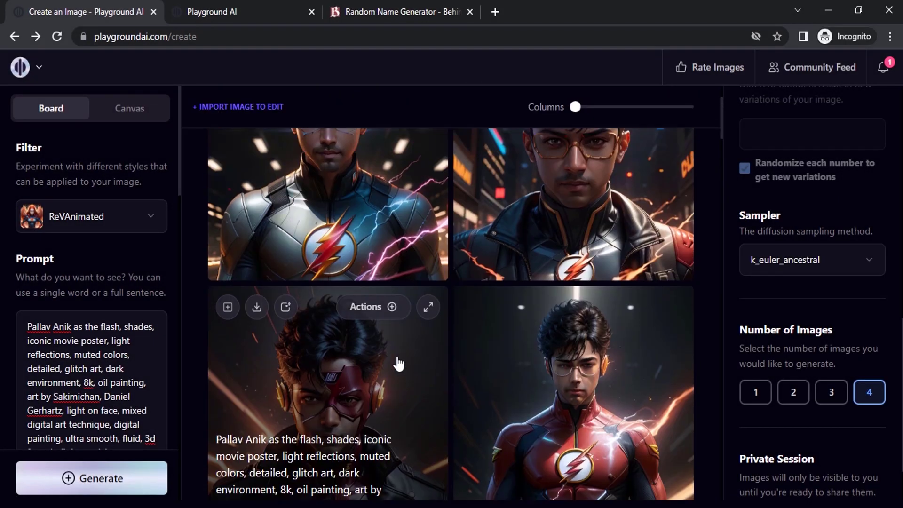
{"action": "scroll", "coordinate": [381, 348], "scroll_direction": "up", "scroll_amount": 2}
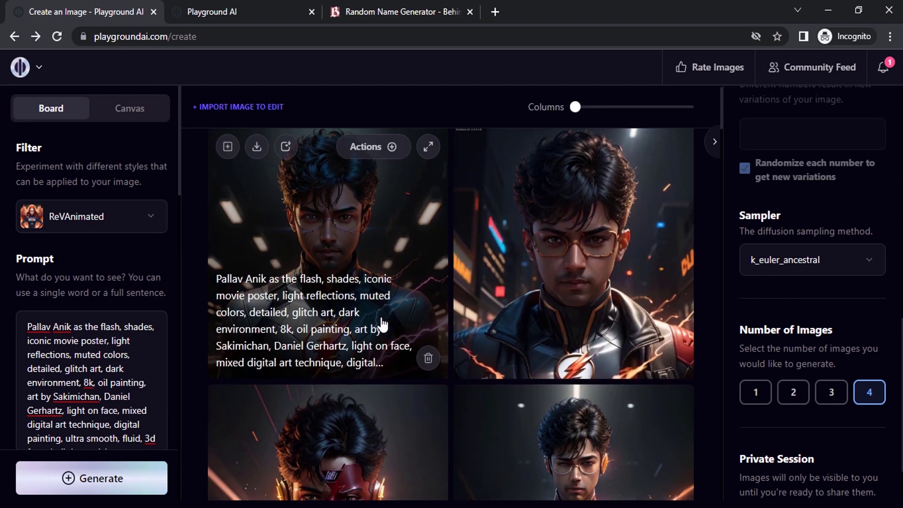